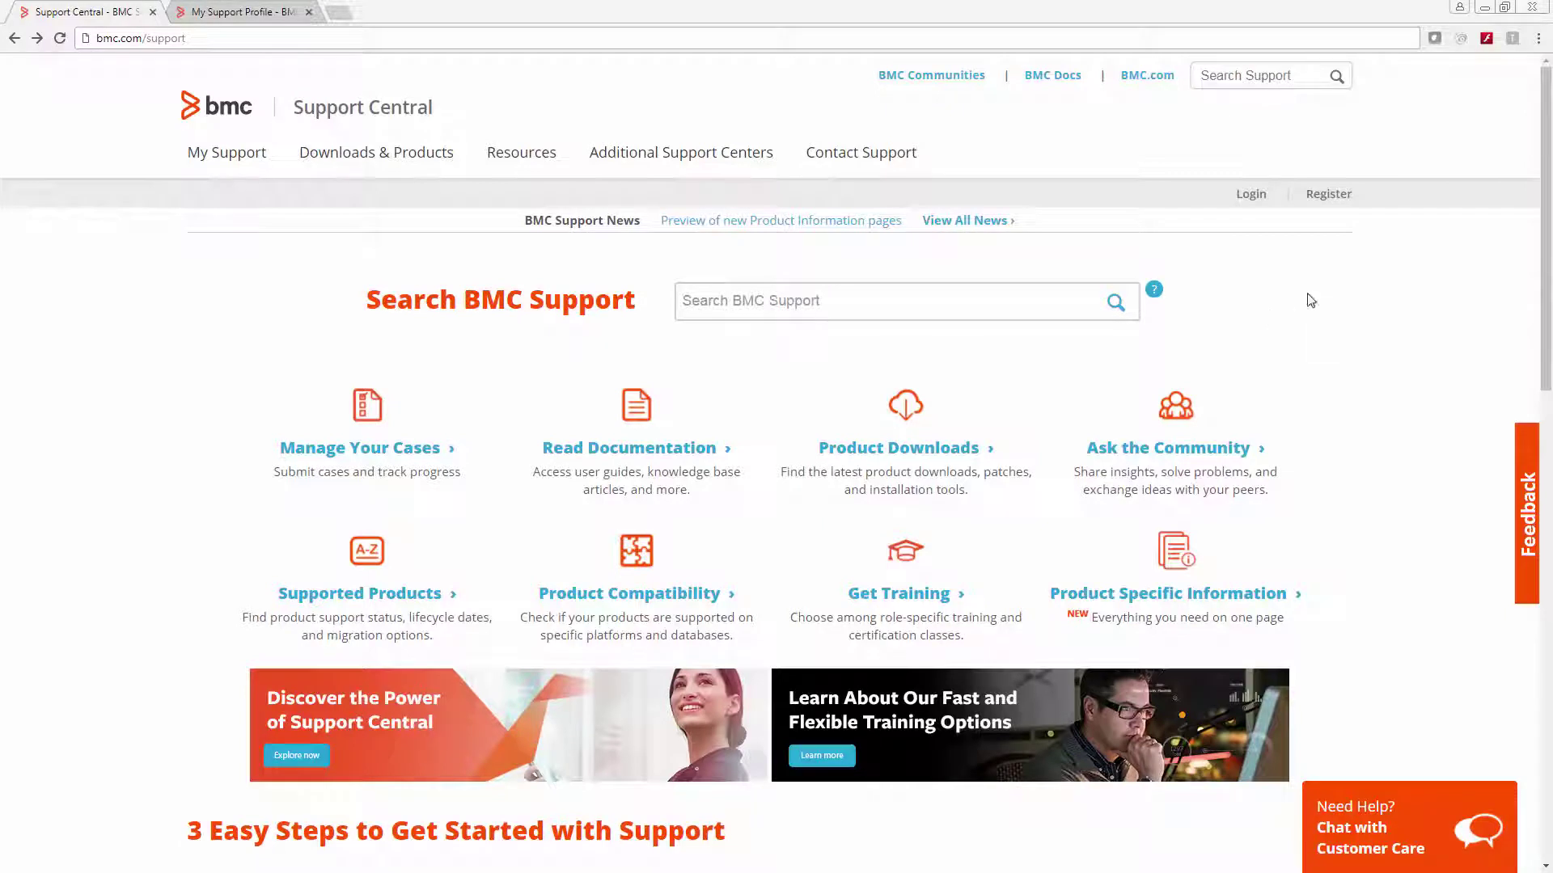
Start registration as a current/future BMC Customer or Developer requesting Access to BMC Support.
left_click(1331, 196)
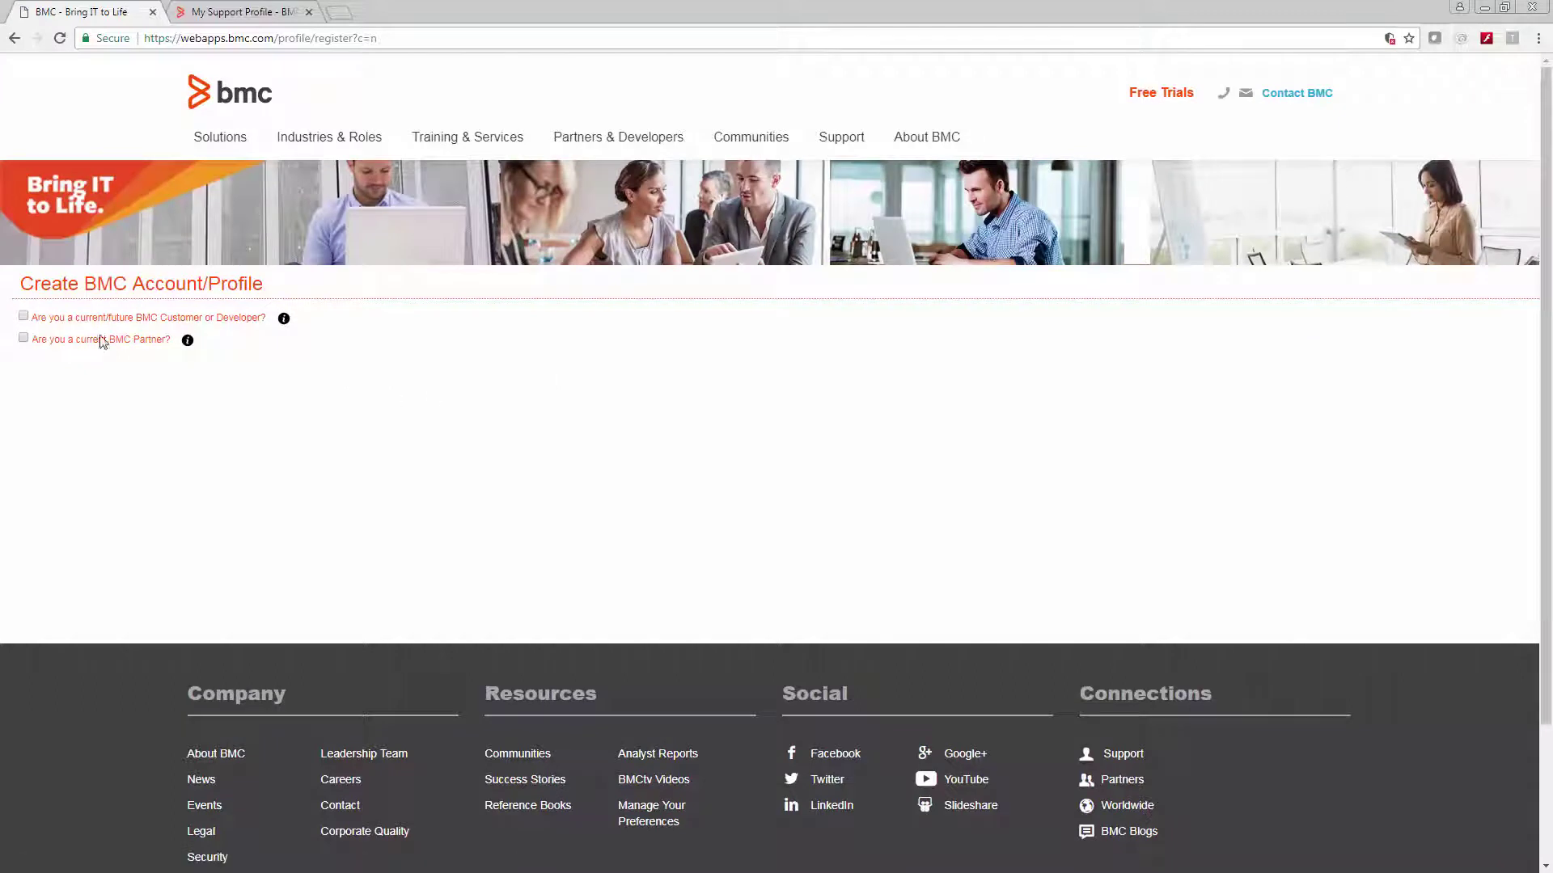
left_click(22, 318)
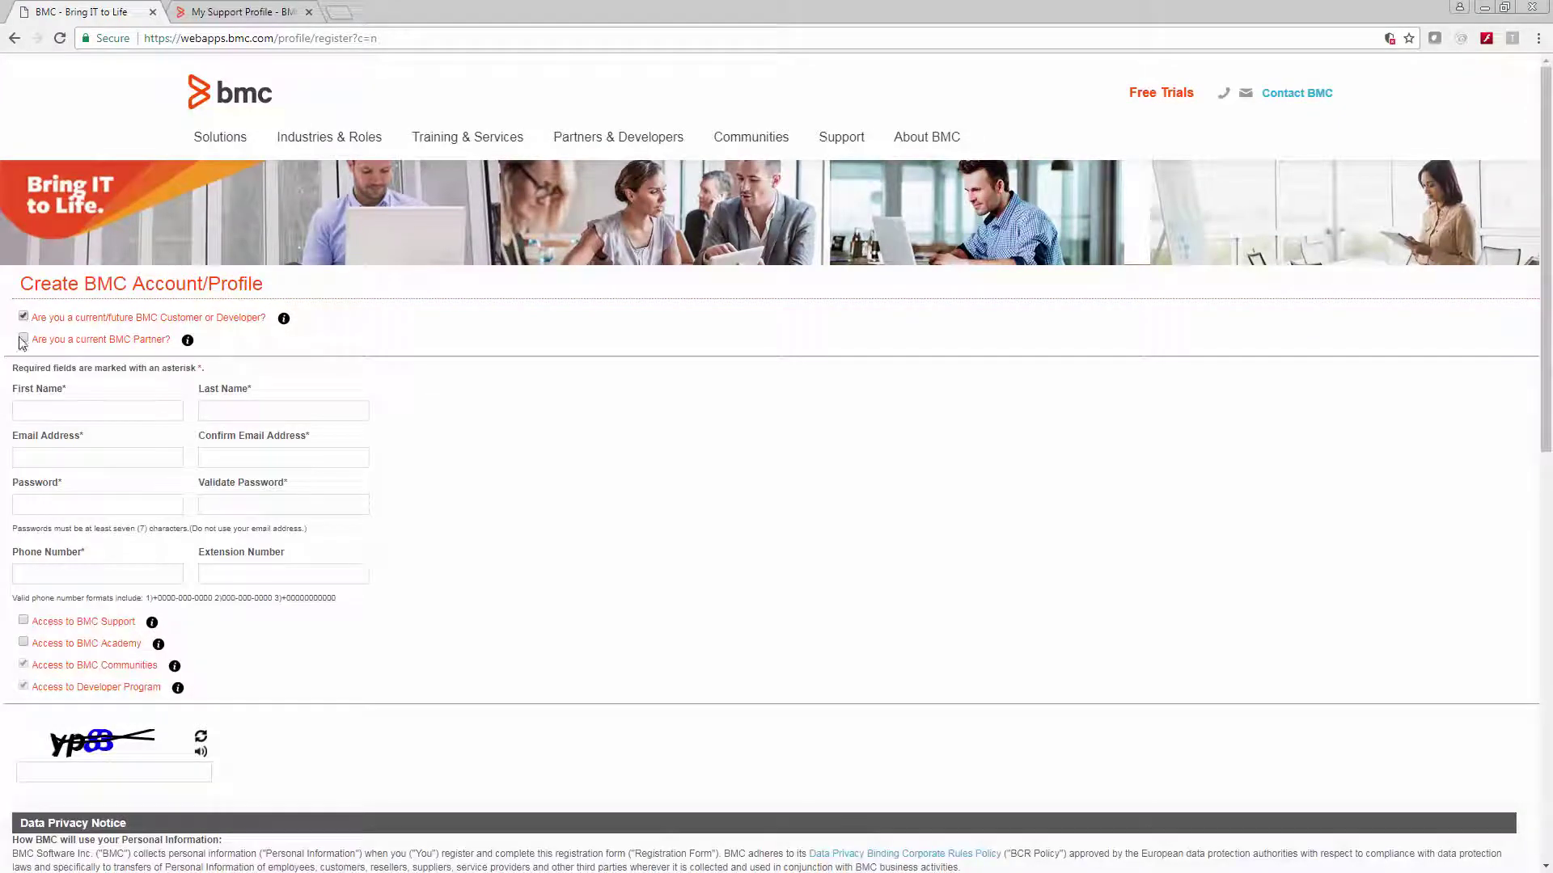
left_click(24, 622)
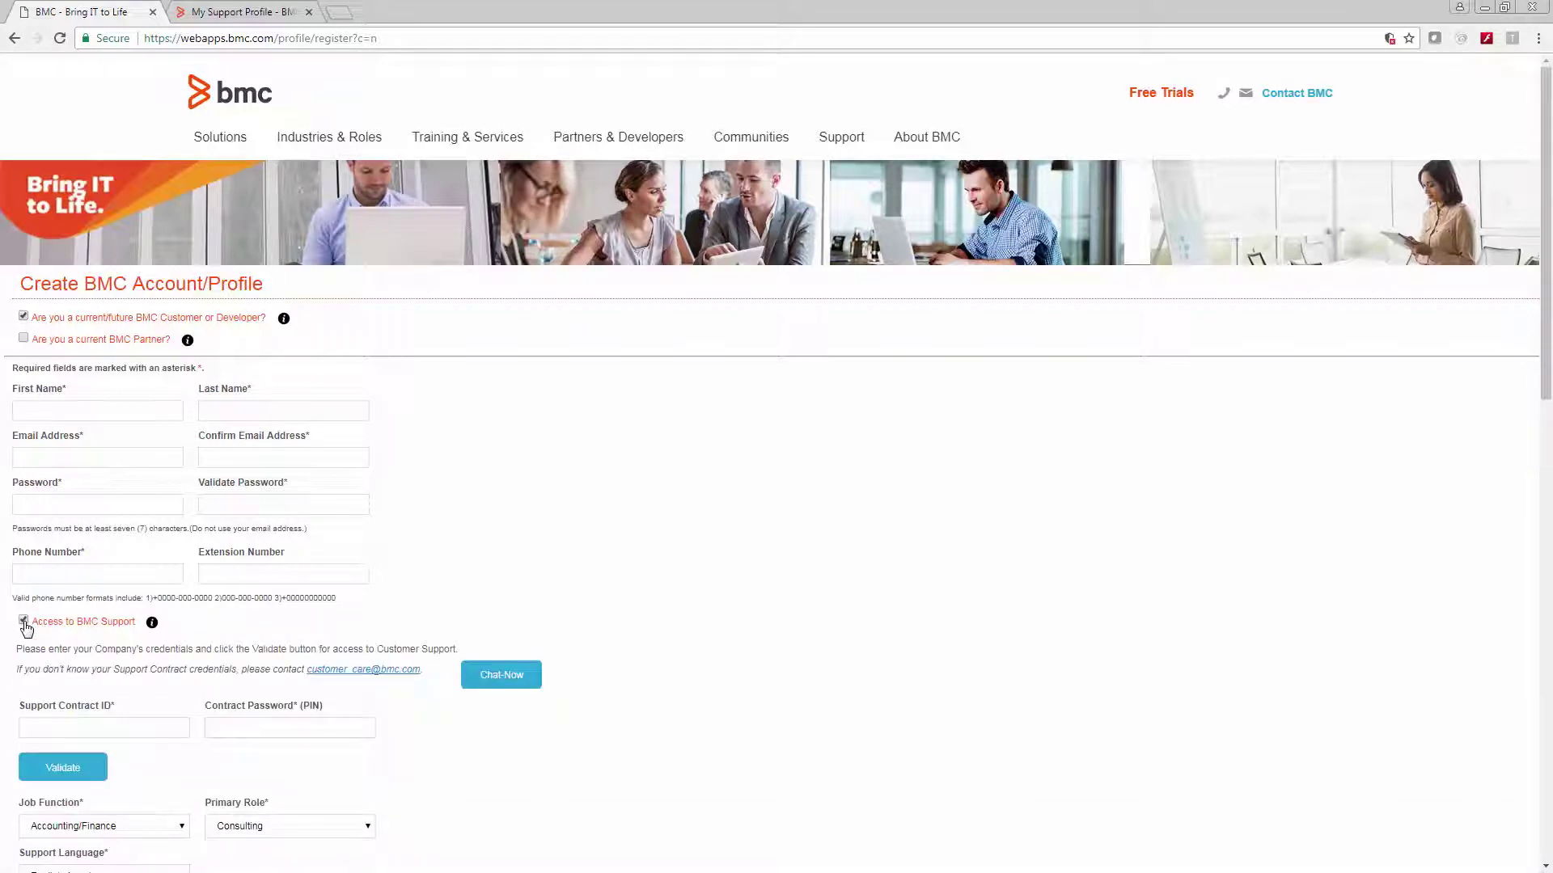
Go through the support contract ID and PIN fields, then the captcha box.
left_click(58, 725)
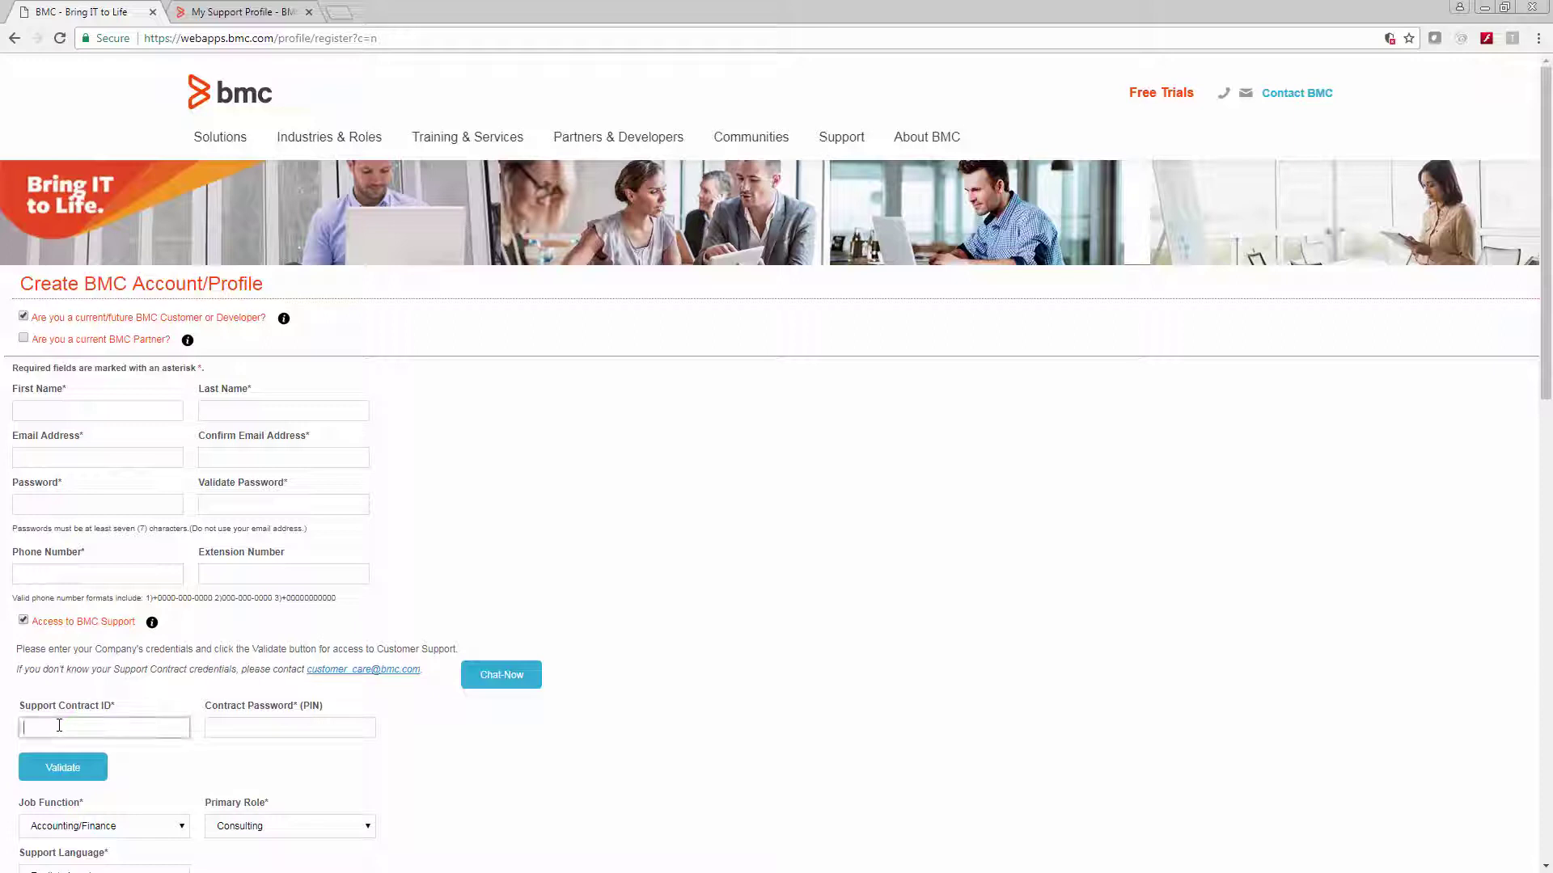
left_click(244, 726)
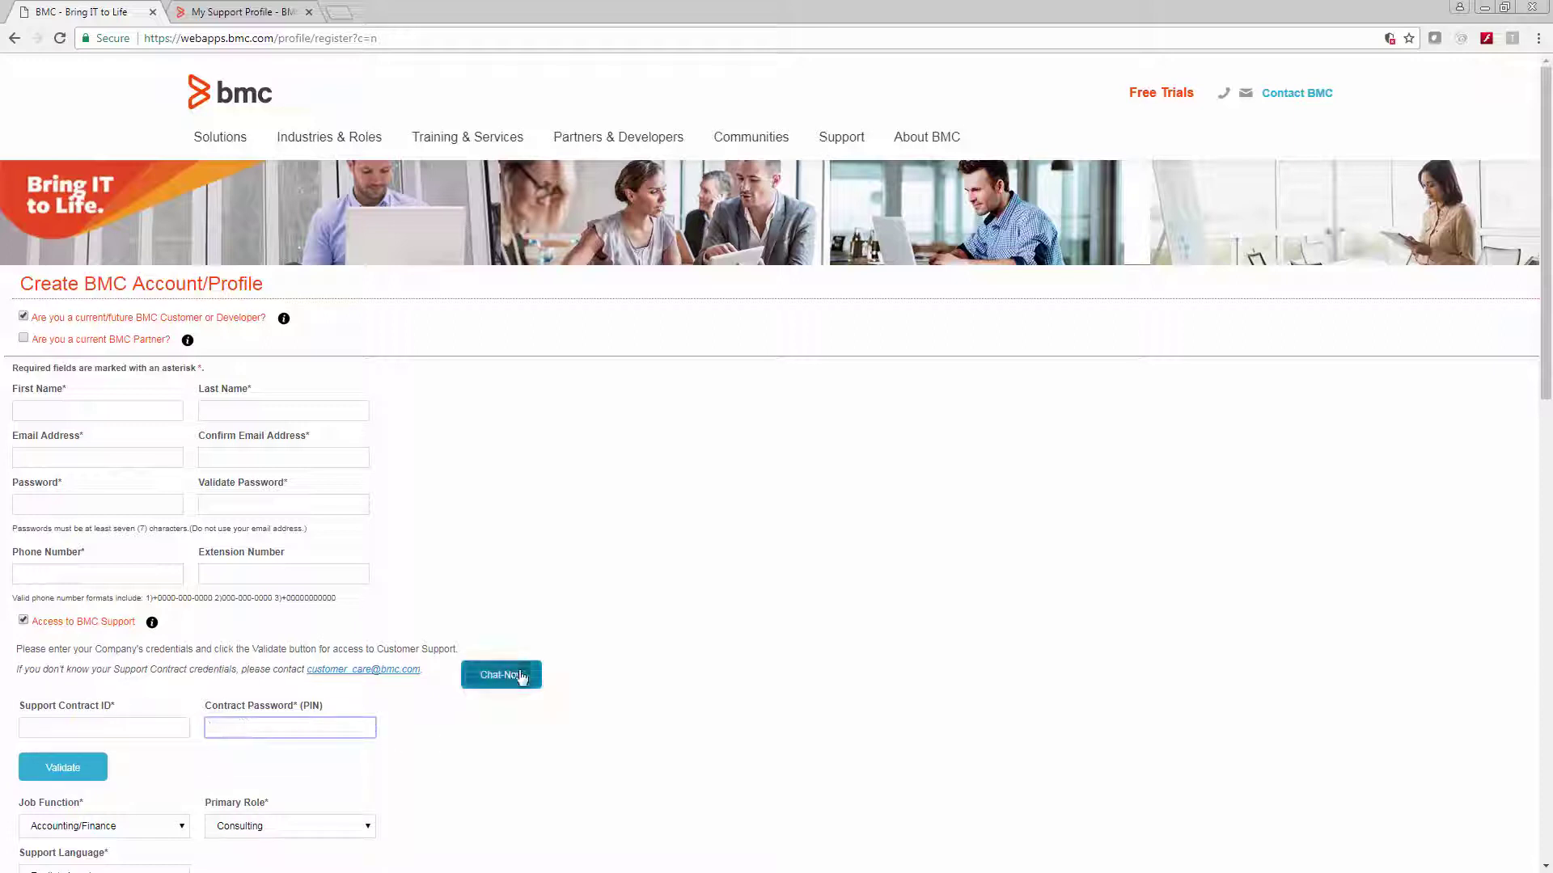
left_click(269, 772)
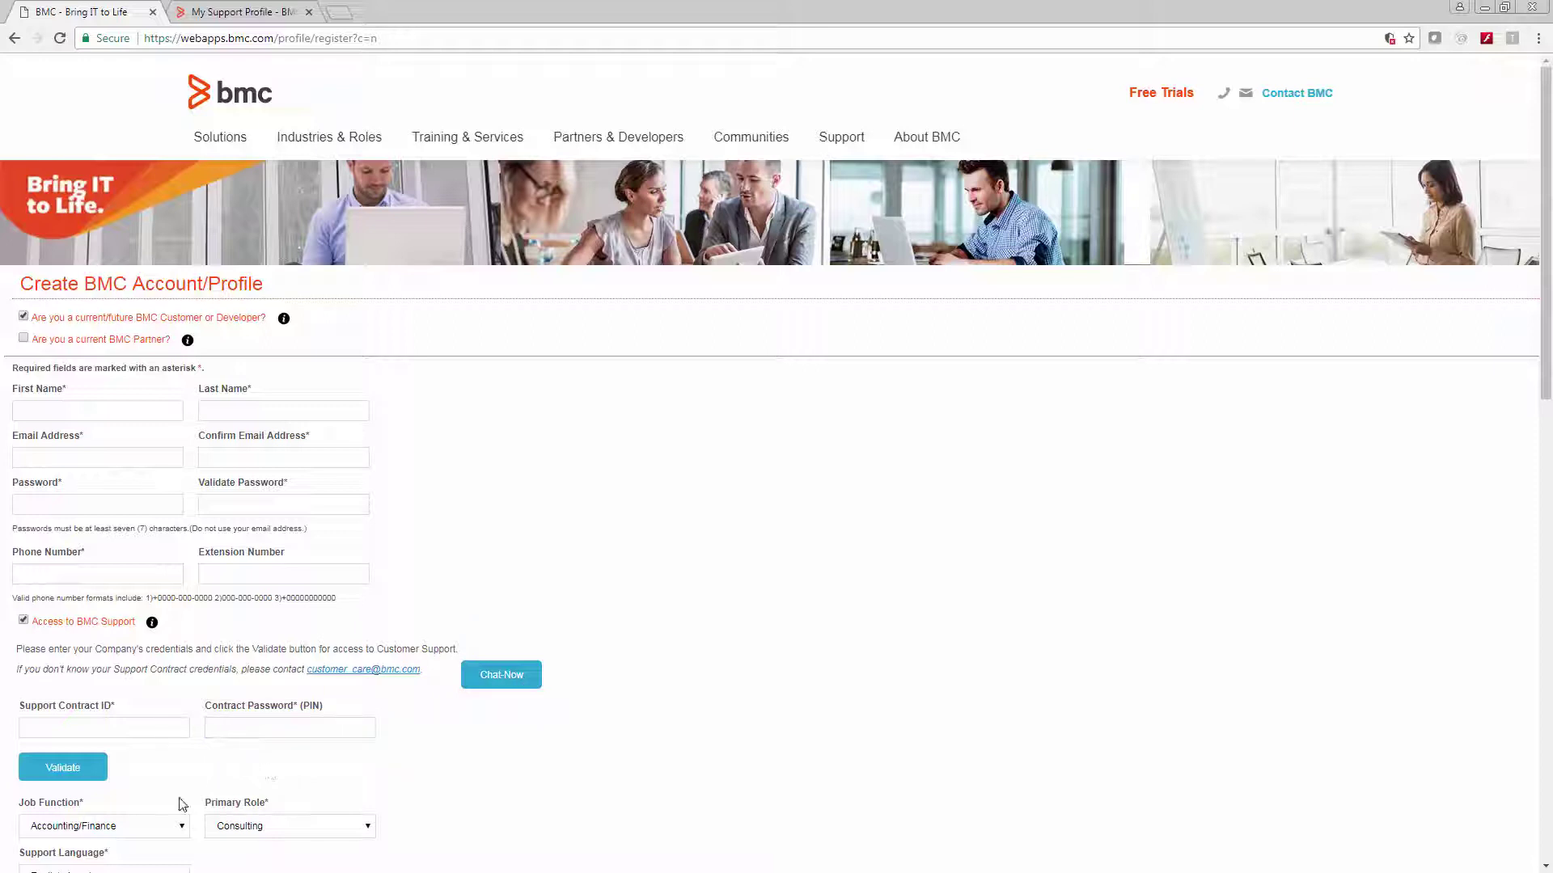
scroll(216, 743, "down", 2)
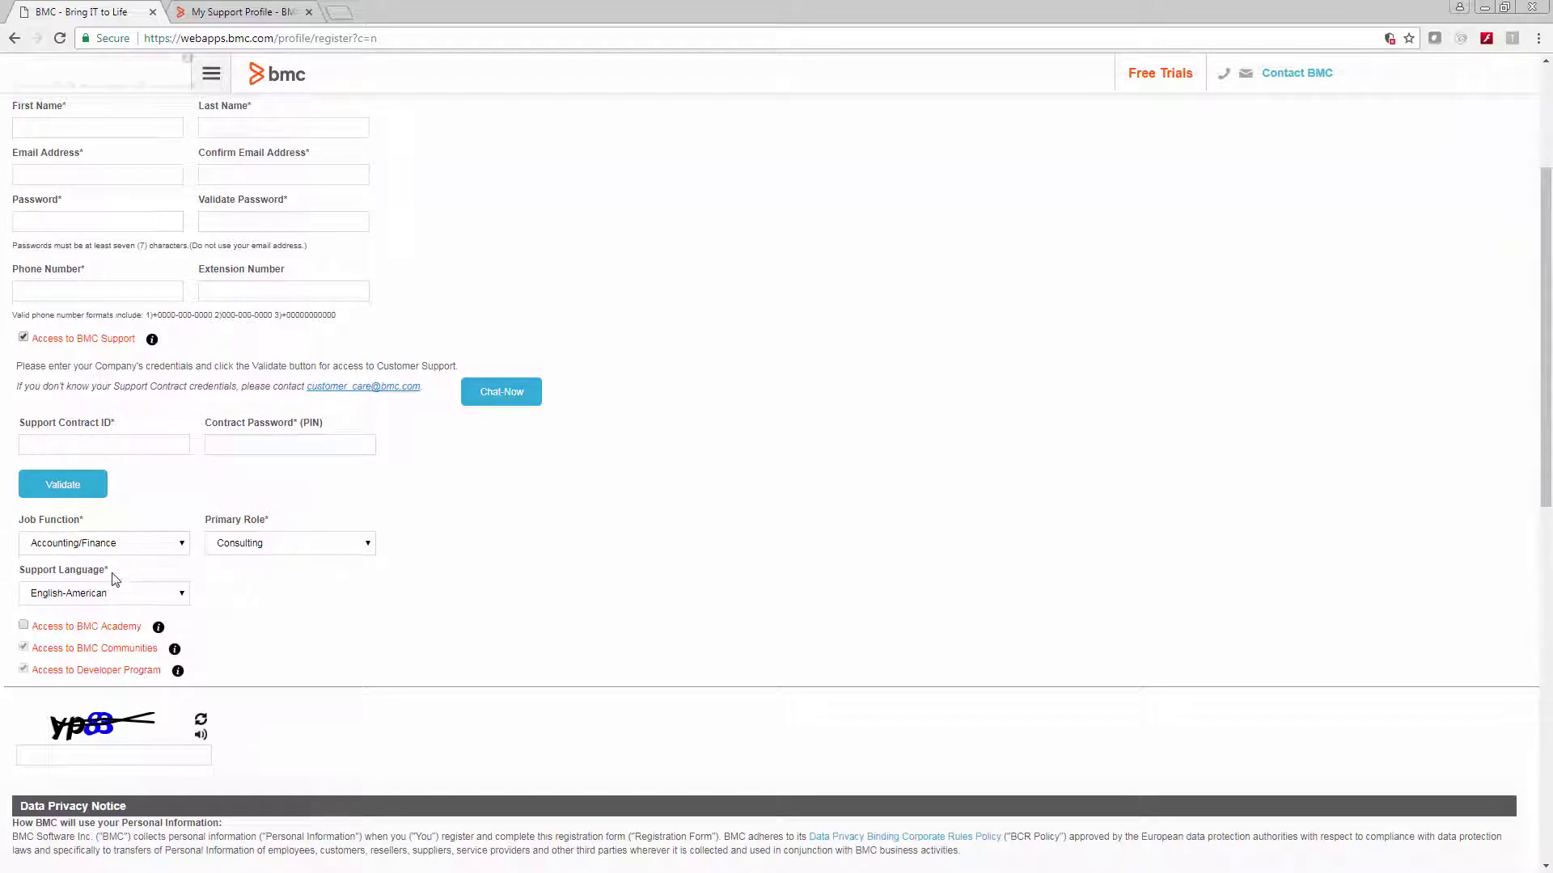
left_click(108, 753)
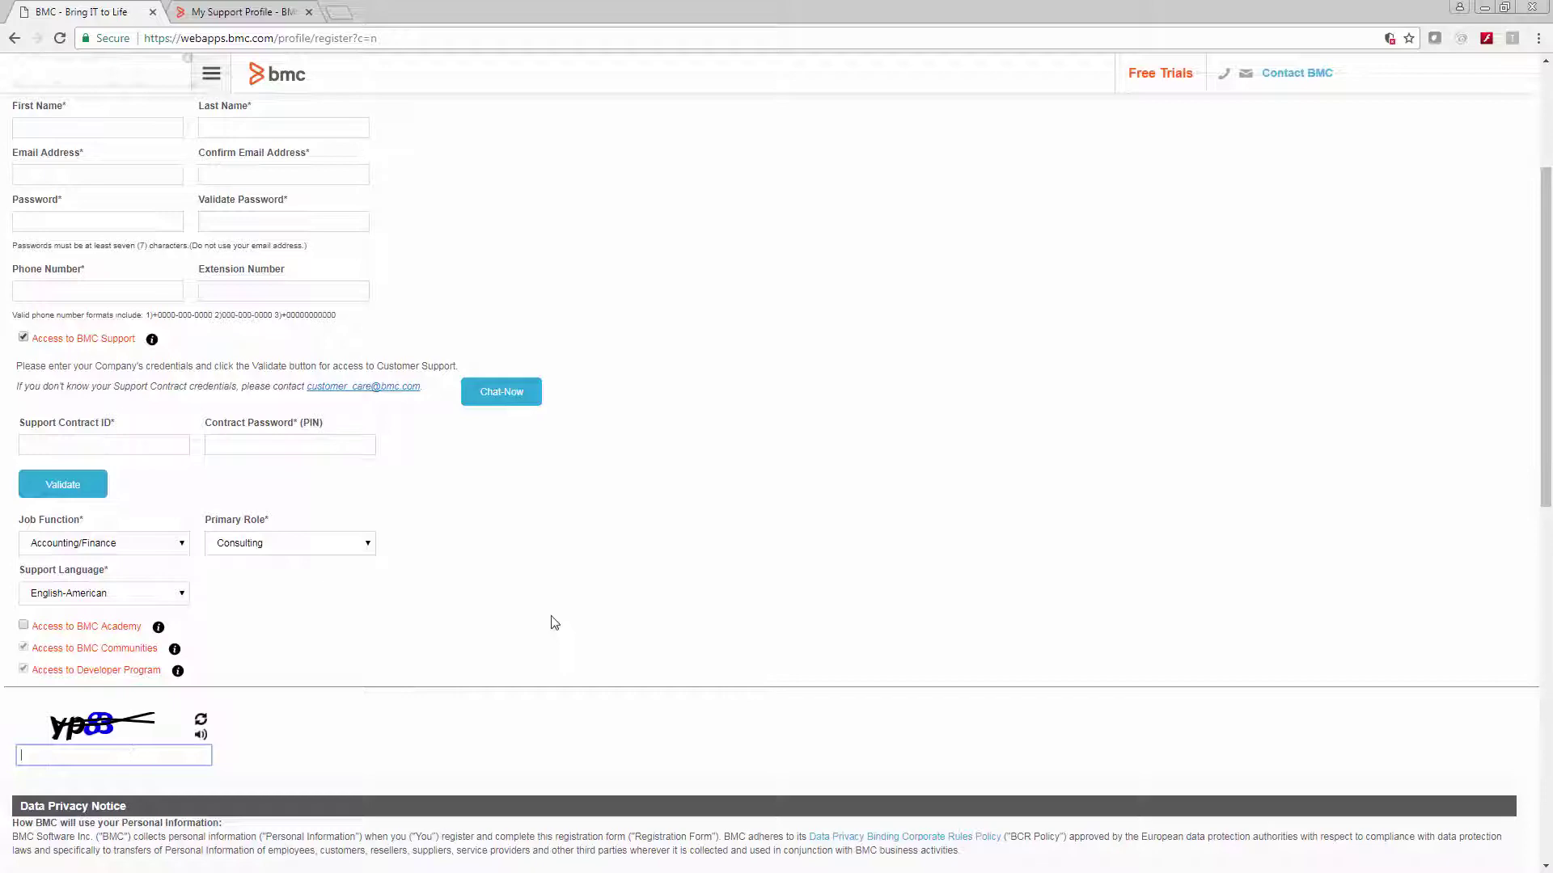
scroll(552, 621, "down", 1)
scroll(553, 621, "down", 2)
scroll(552, 621, "down", 2)
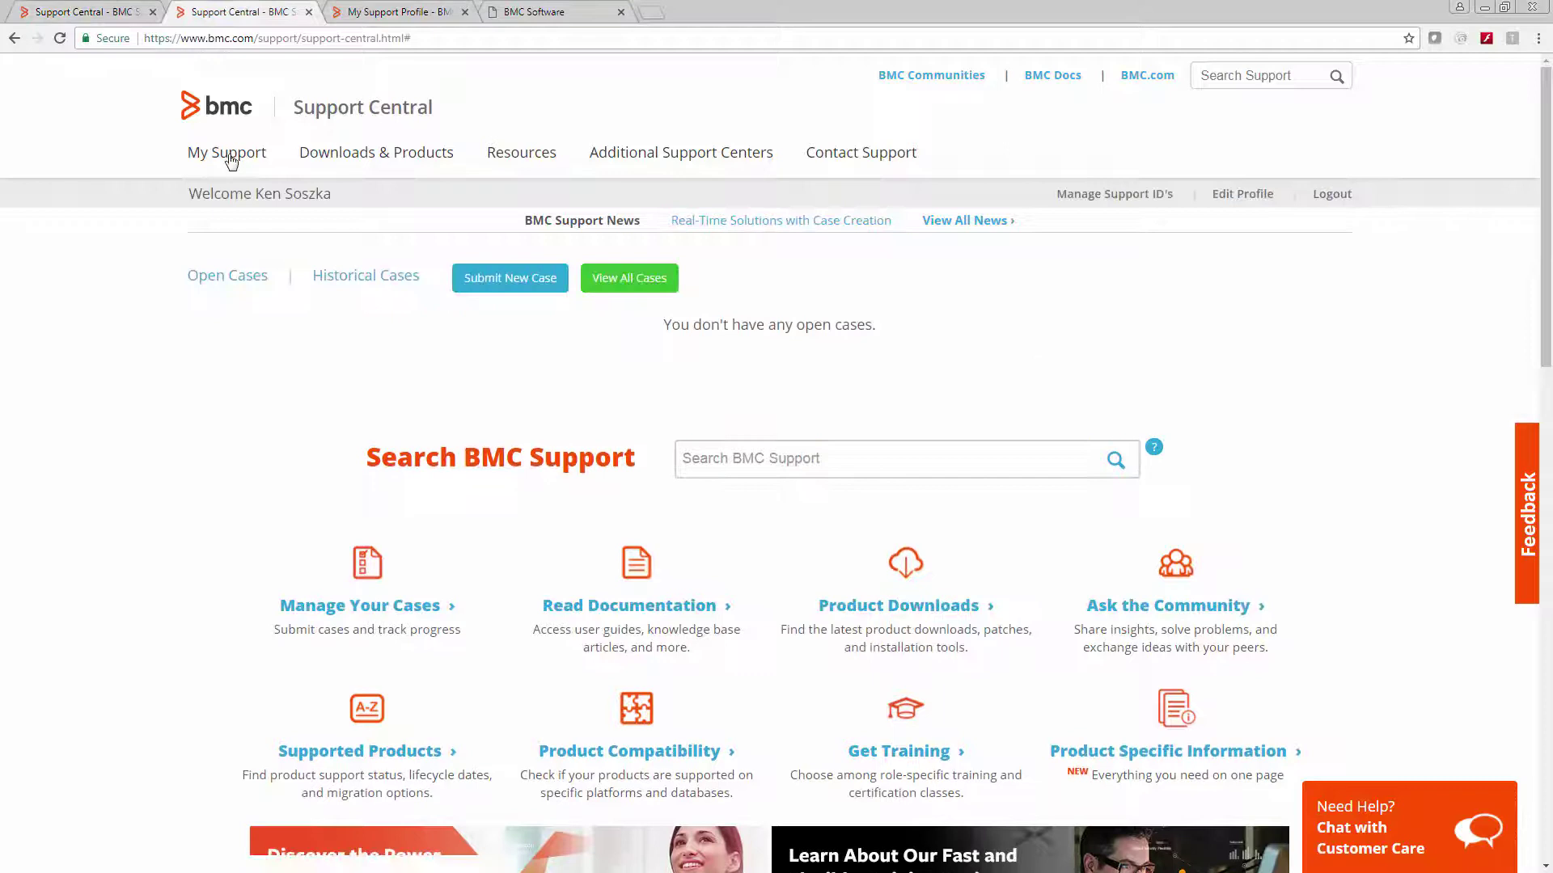
Open My Support Profile from the My Support menu.
left_click(232, 162)
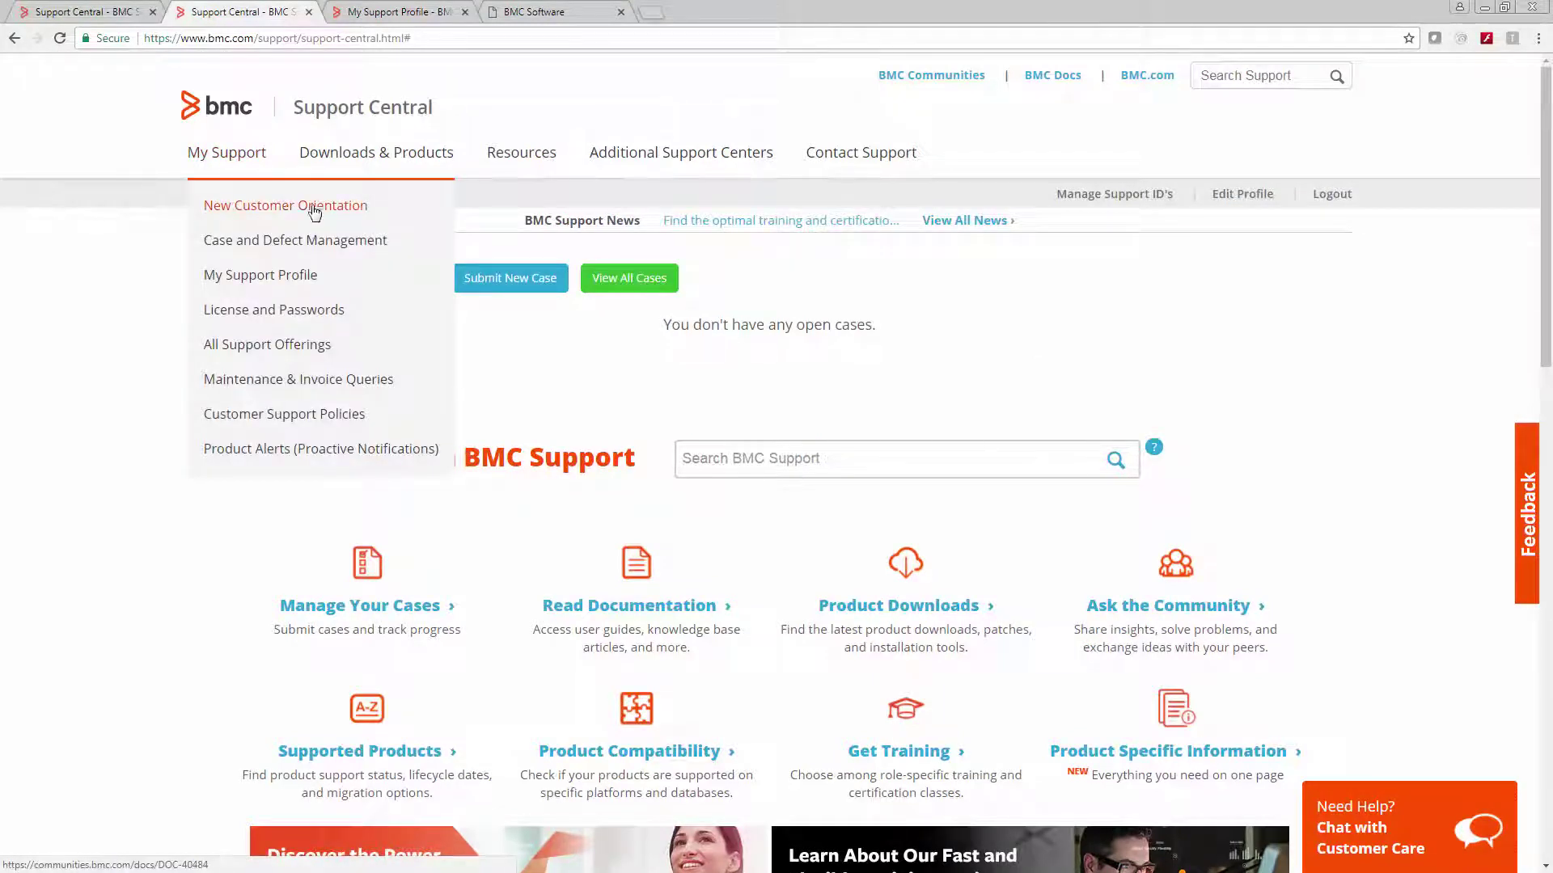
left_click(261, 276)
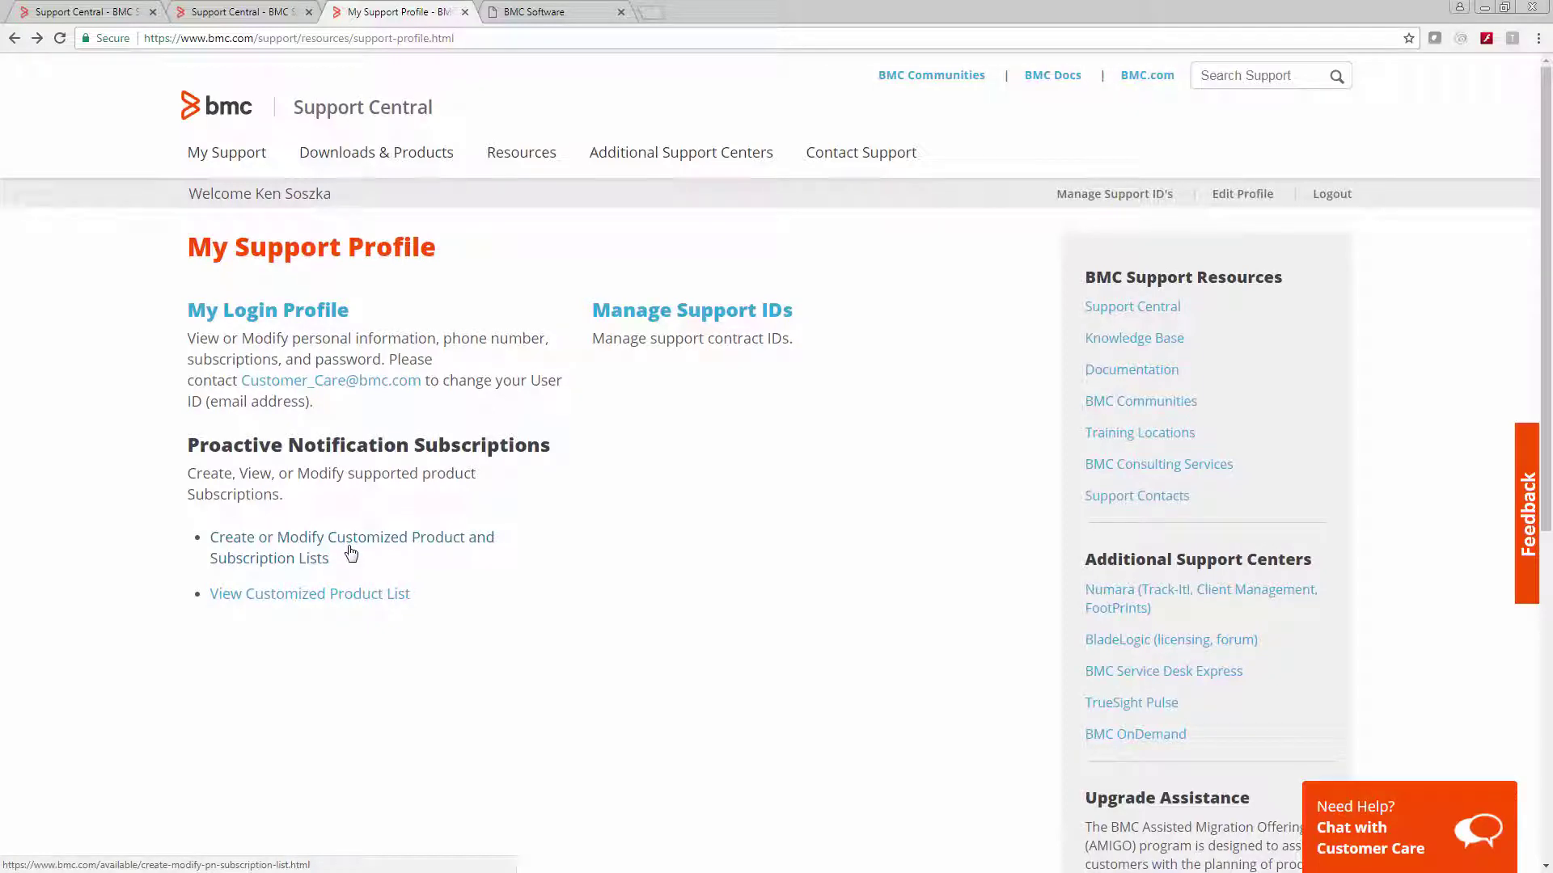
Show the BMC Software product subscription table and highlight the Track-It! row.
left_click(545, 12)
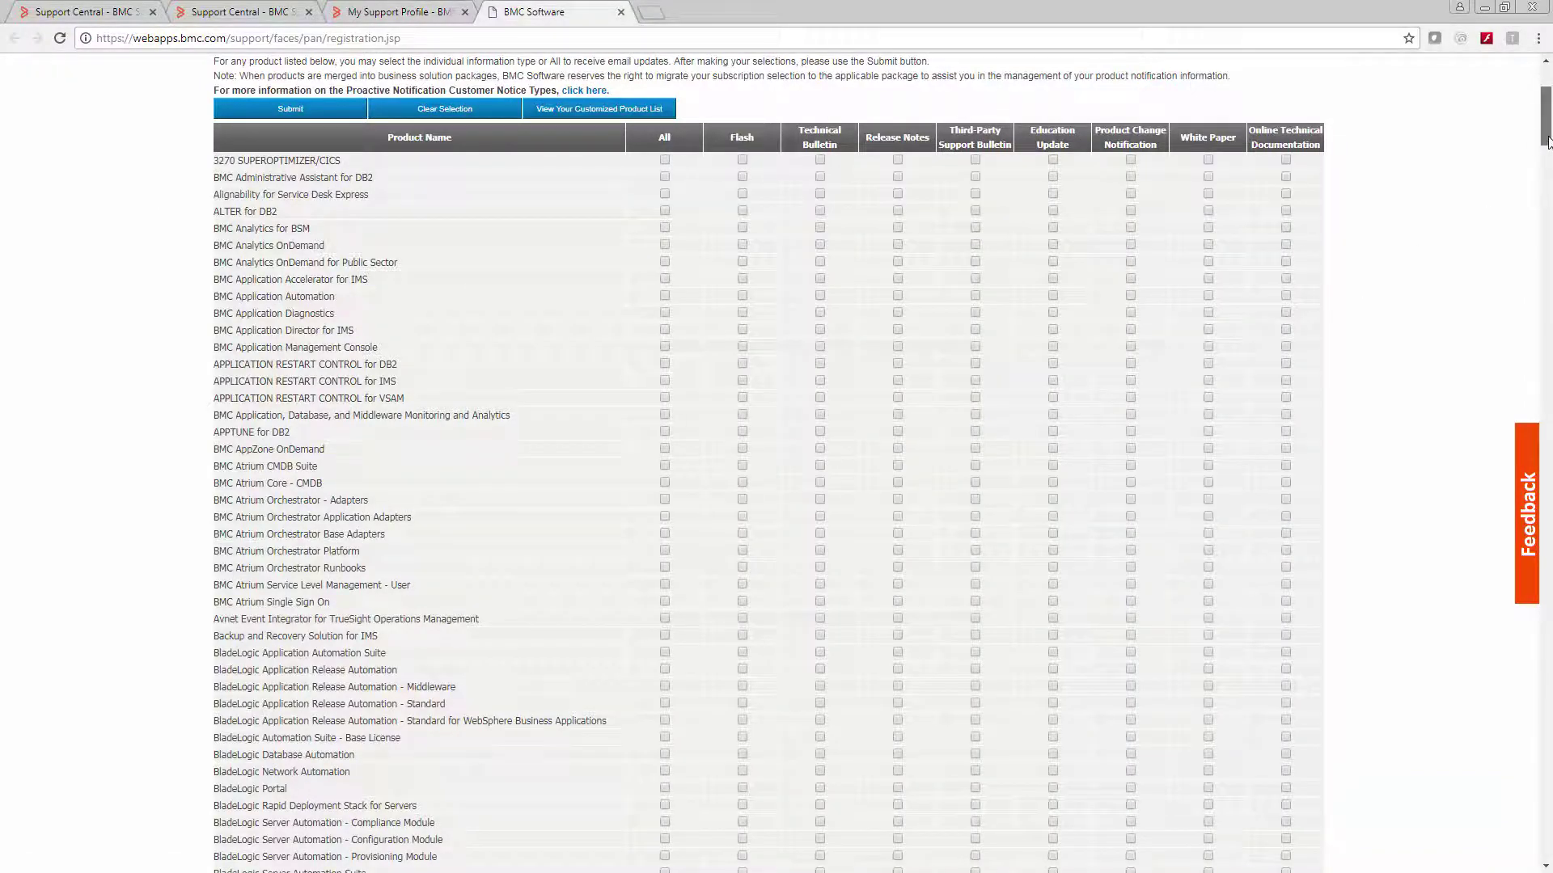
left_click_drag(1546, 142, 1544, 827)
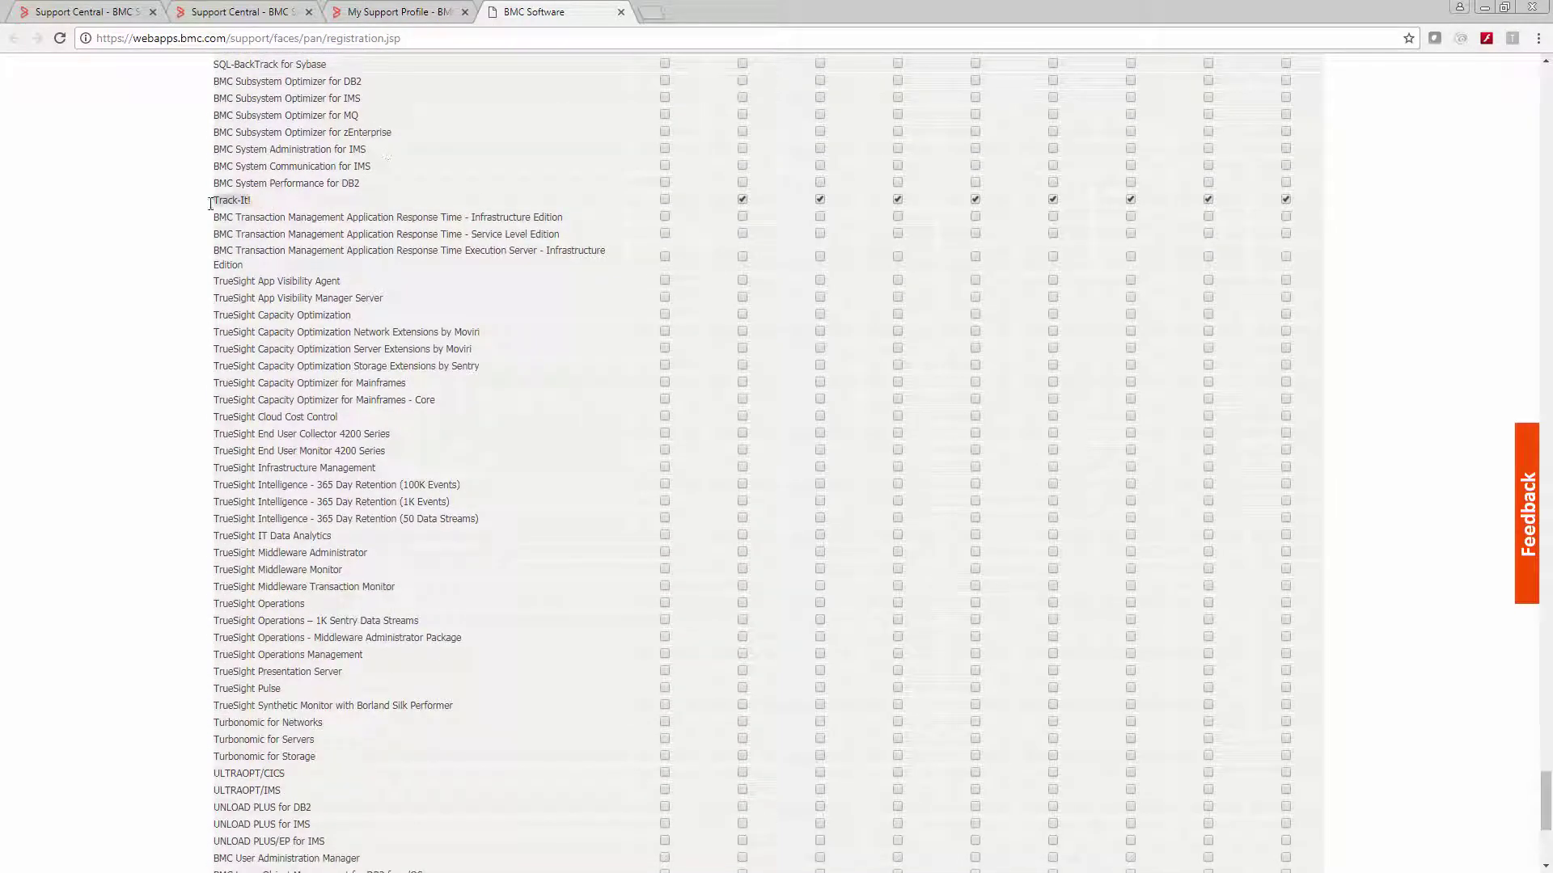
left_click_drag(210, 203, 252, 202)
left_click_drag(1545, 801, 1546, 850)
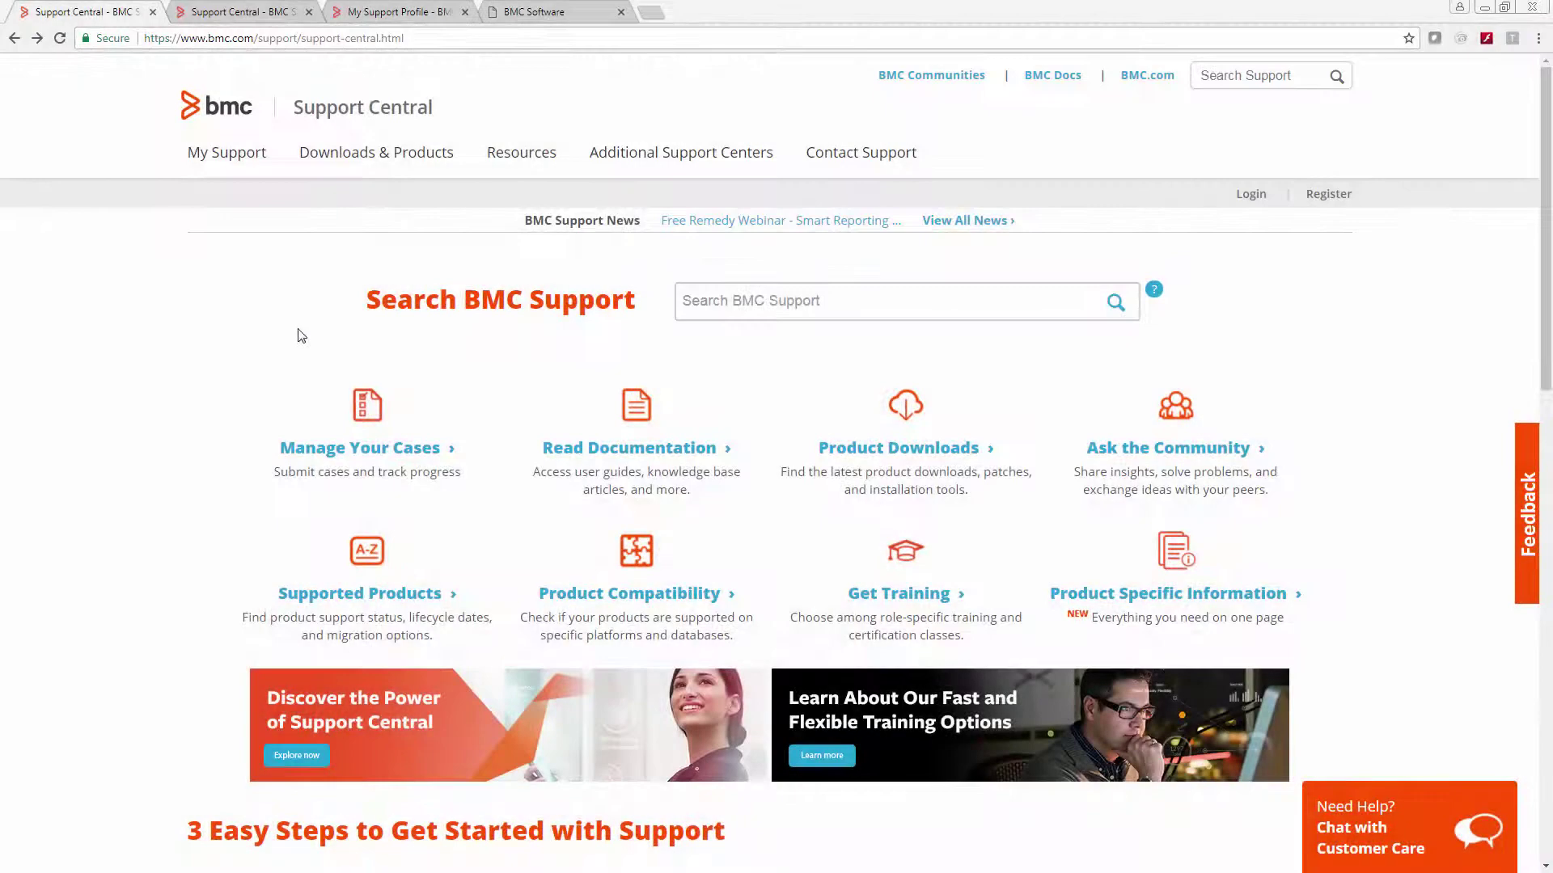
Search BMC Support for "Technician Client won't open".
left_click(843, 299)
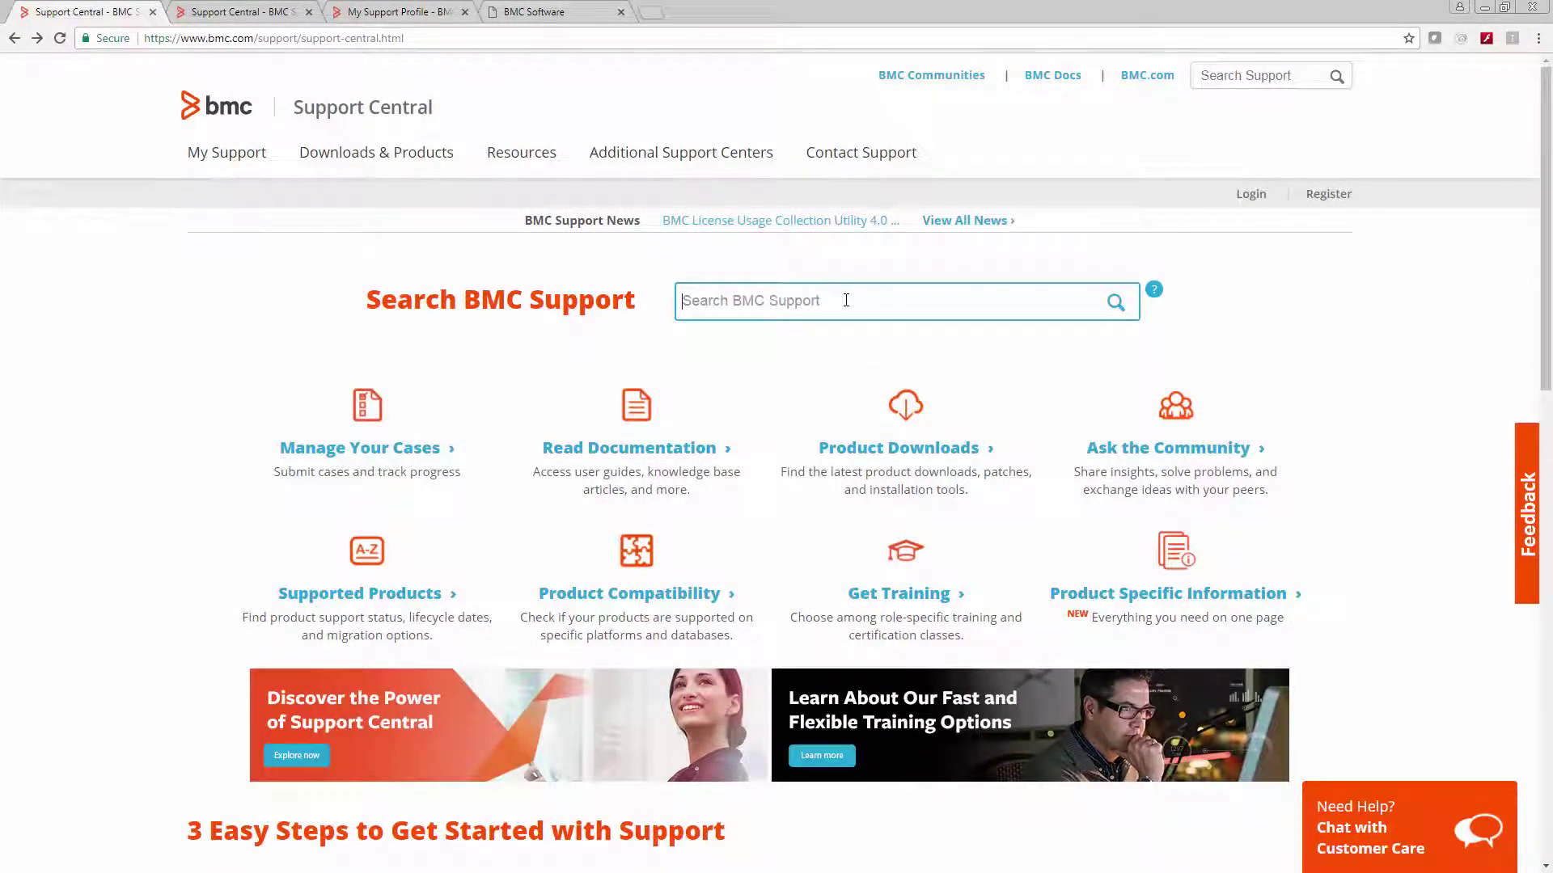
type("Technician Client wo")
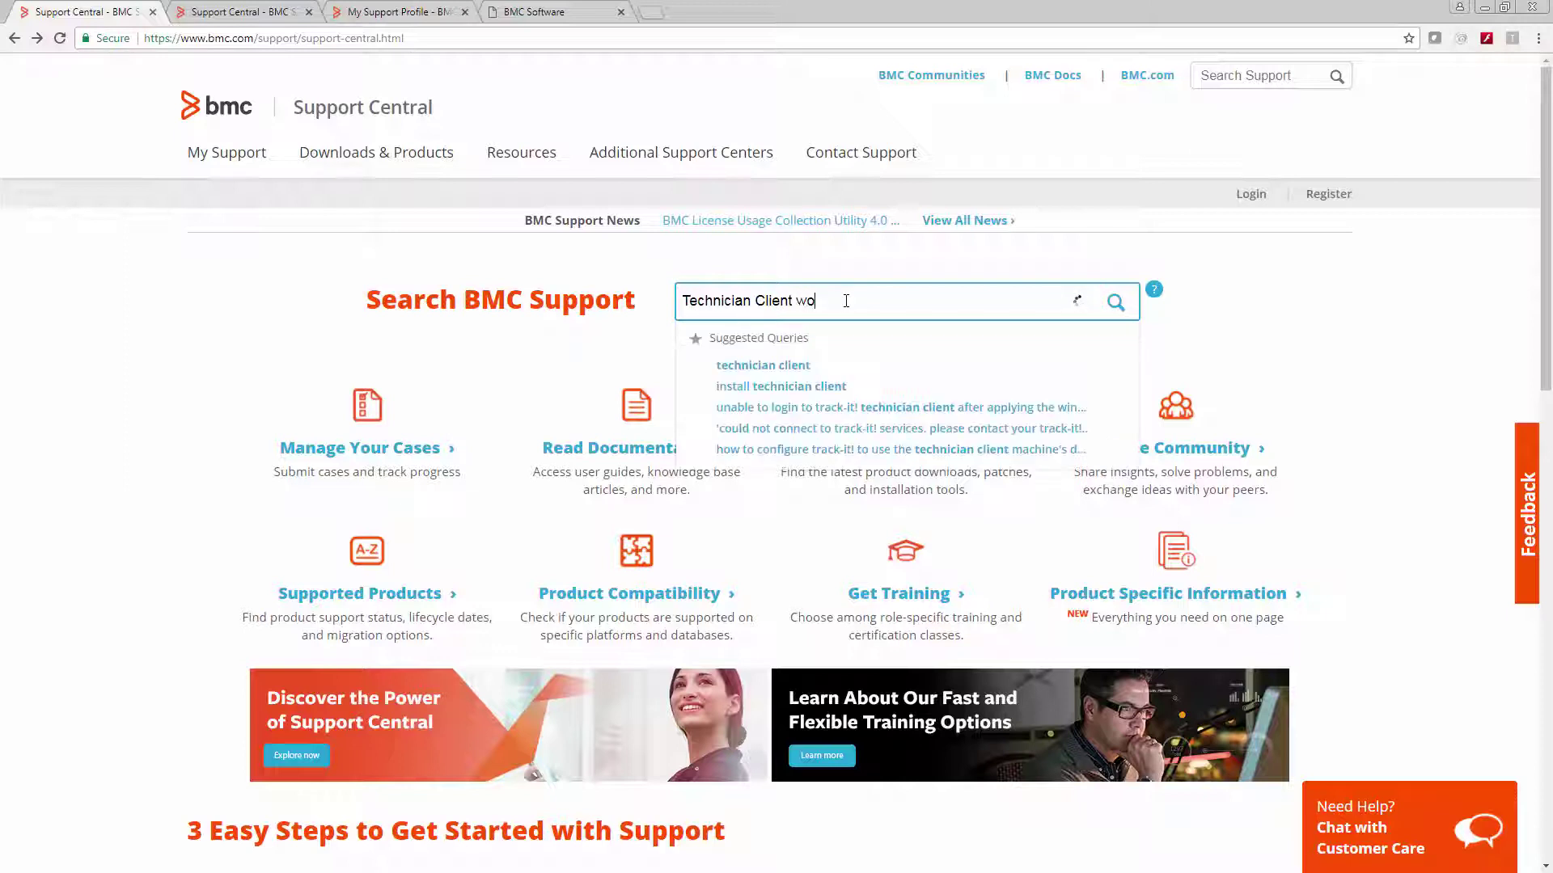
type("n't ope")
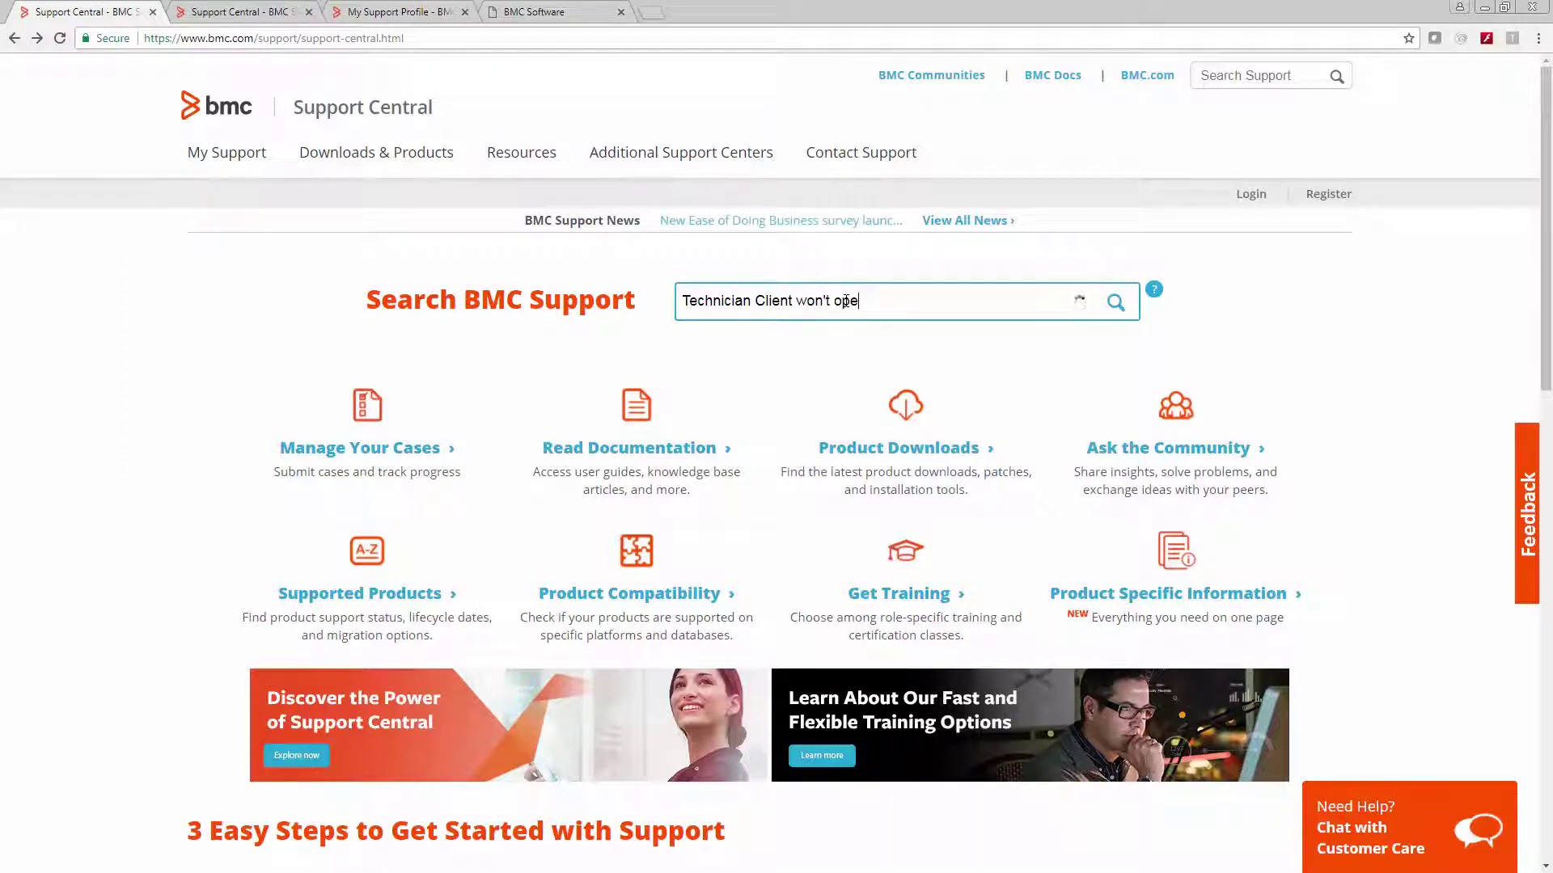
type("n")
key("Return")
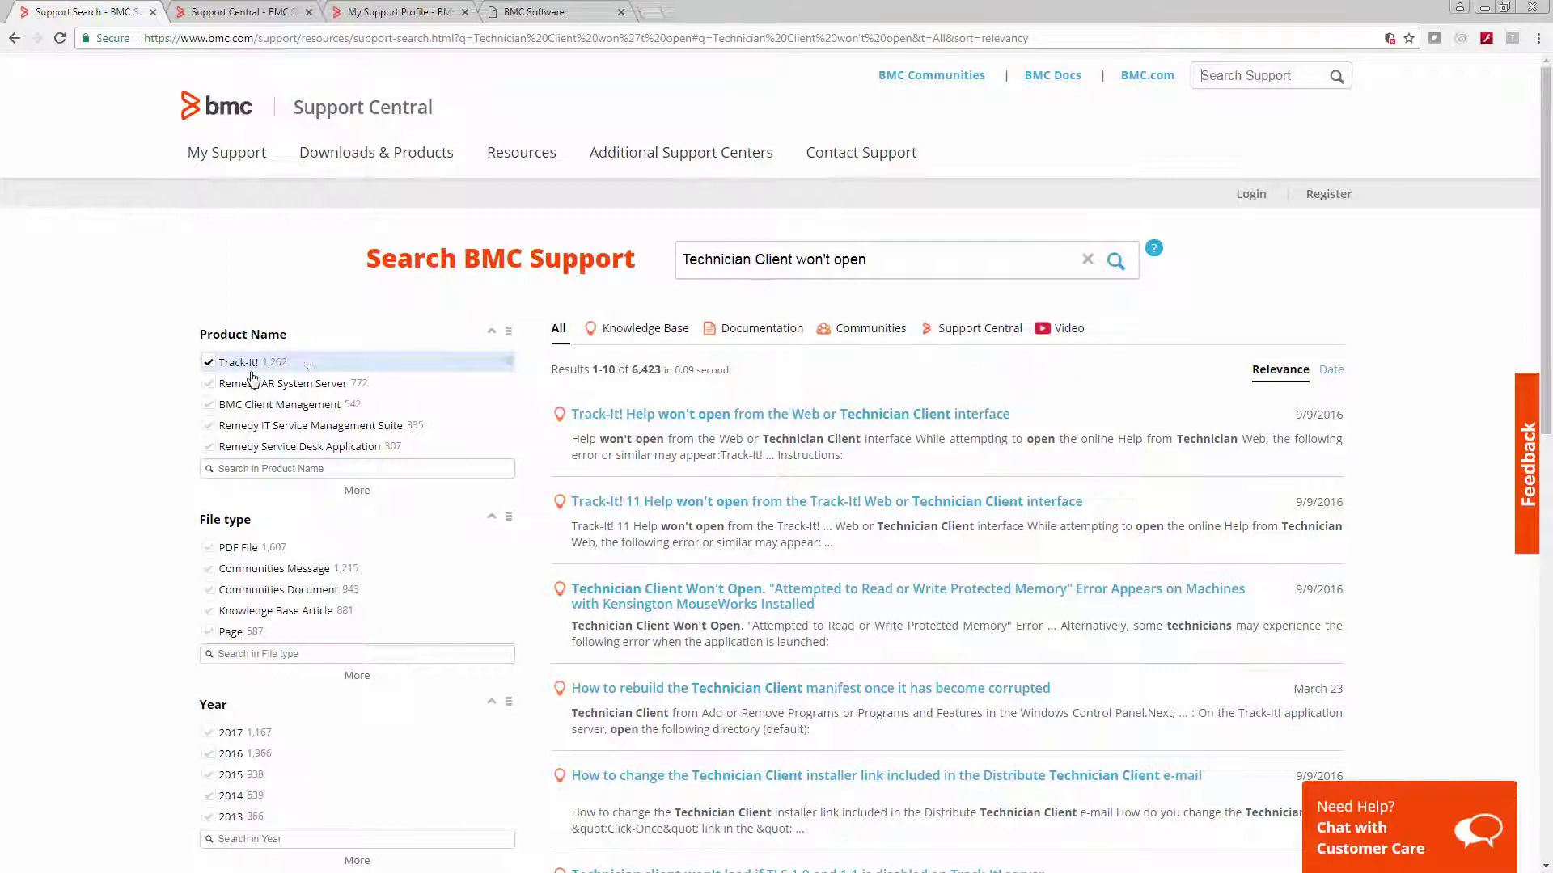
Filter results by product Track-It!, file type Knowledge Base Article, and year 2017.
left_click(209, 363)
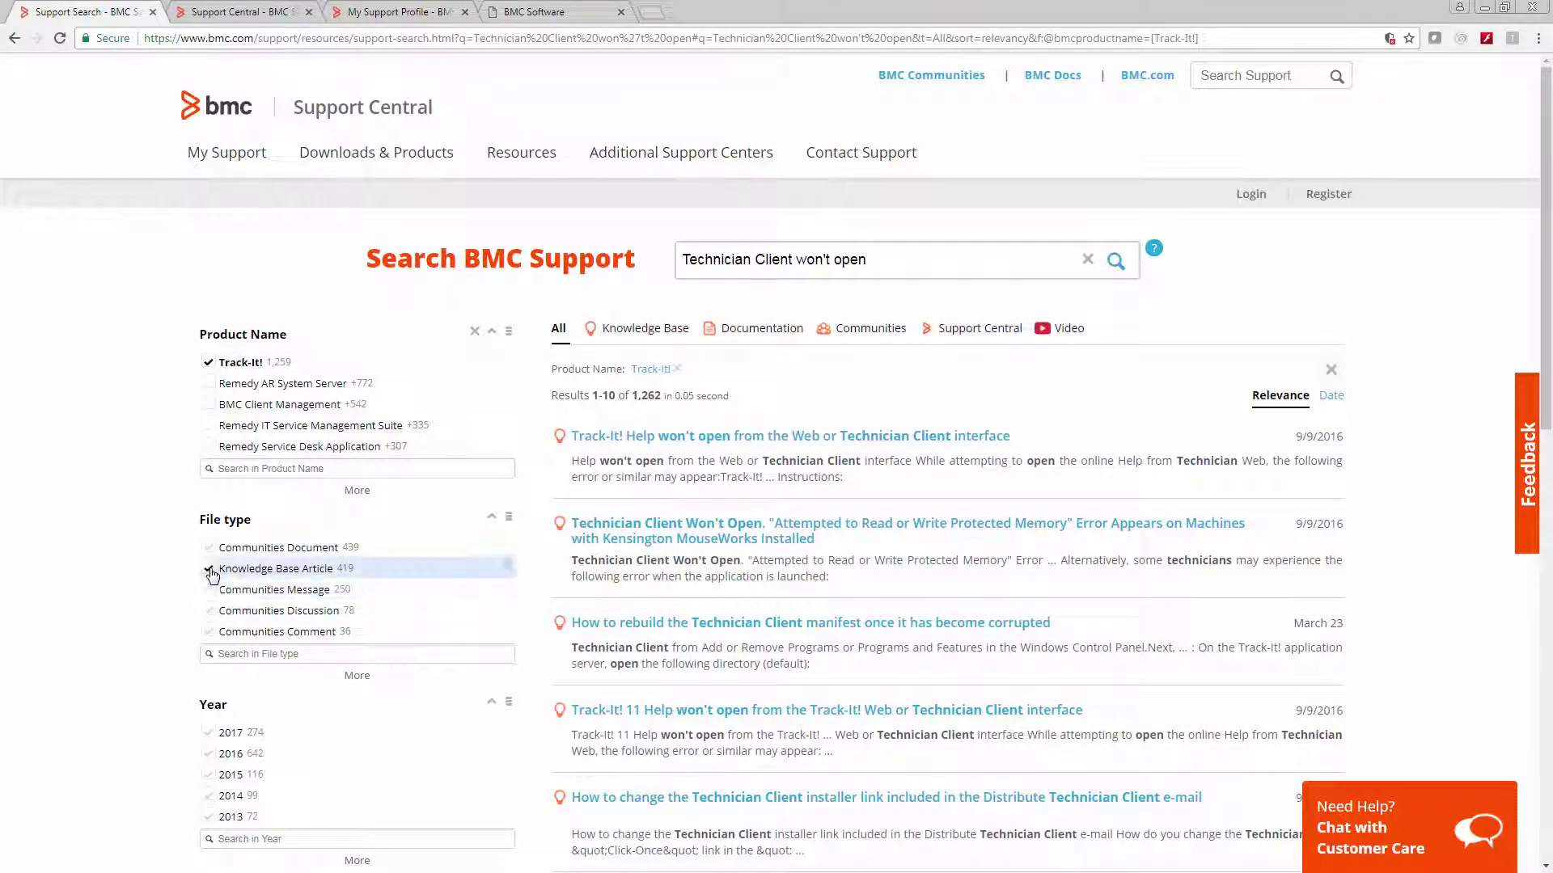
left_click(211, 570)
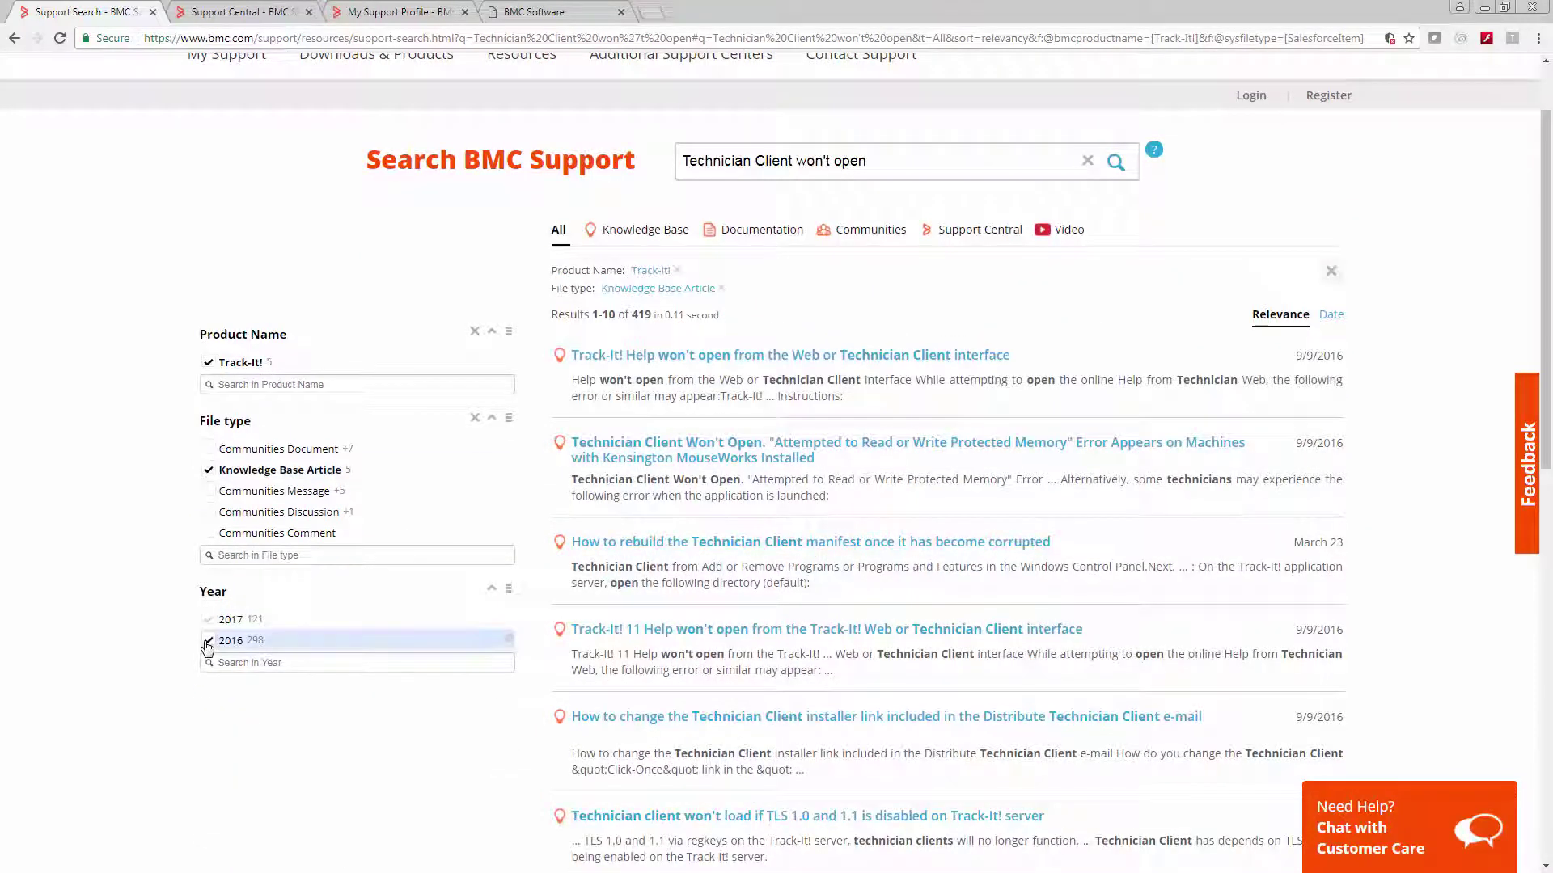
left_click(209, 620)
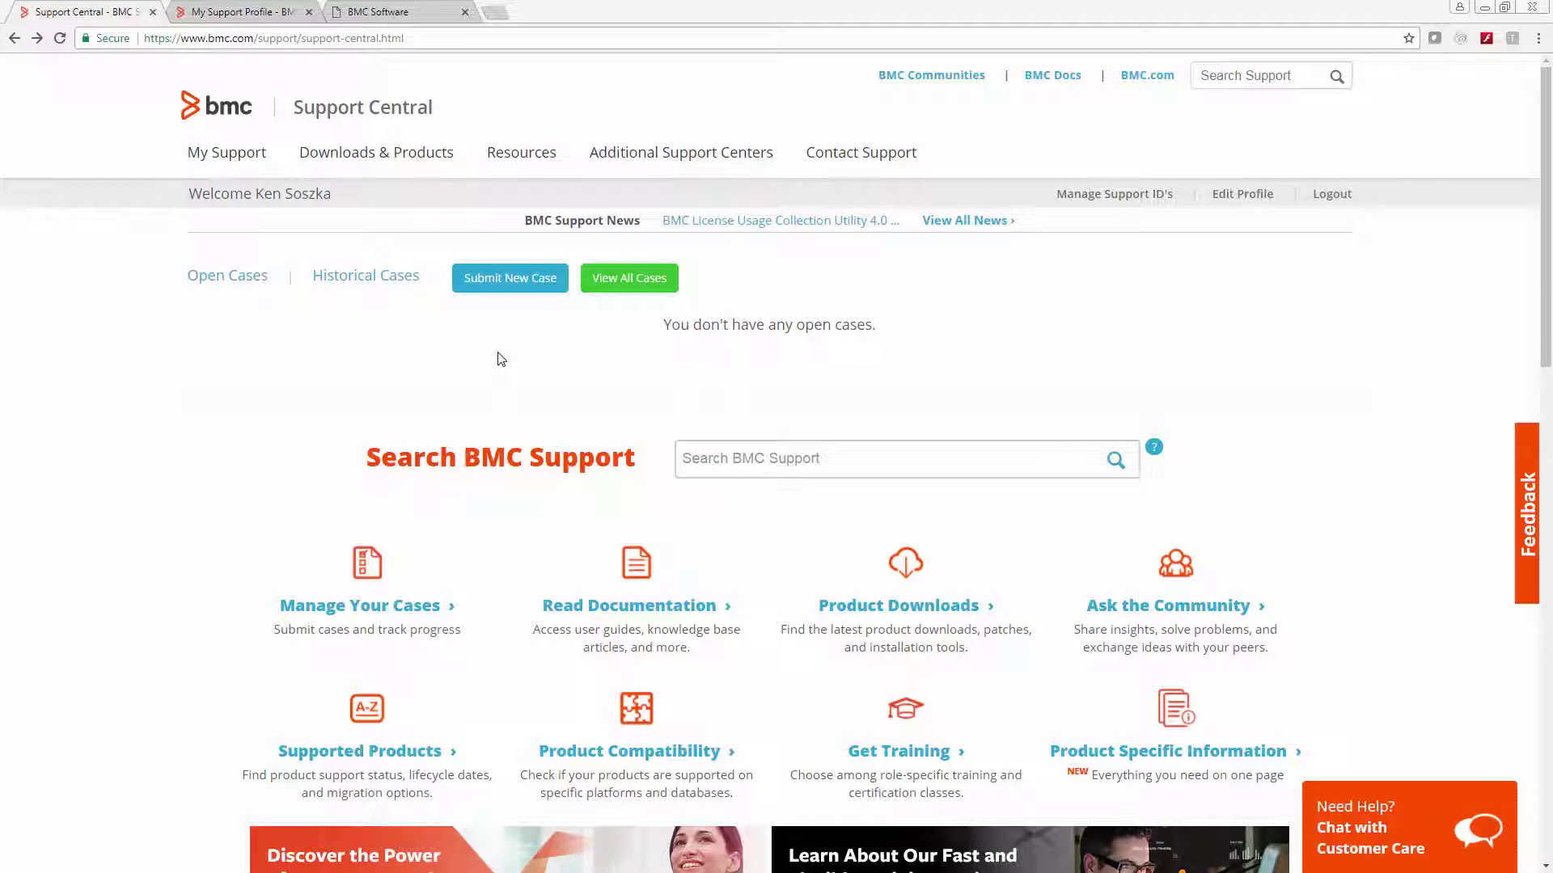
Start a new case, stepping through the empty Product, Subject, Description and Contact Instructions fields.
left_click(515, 280)
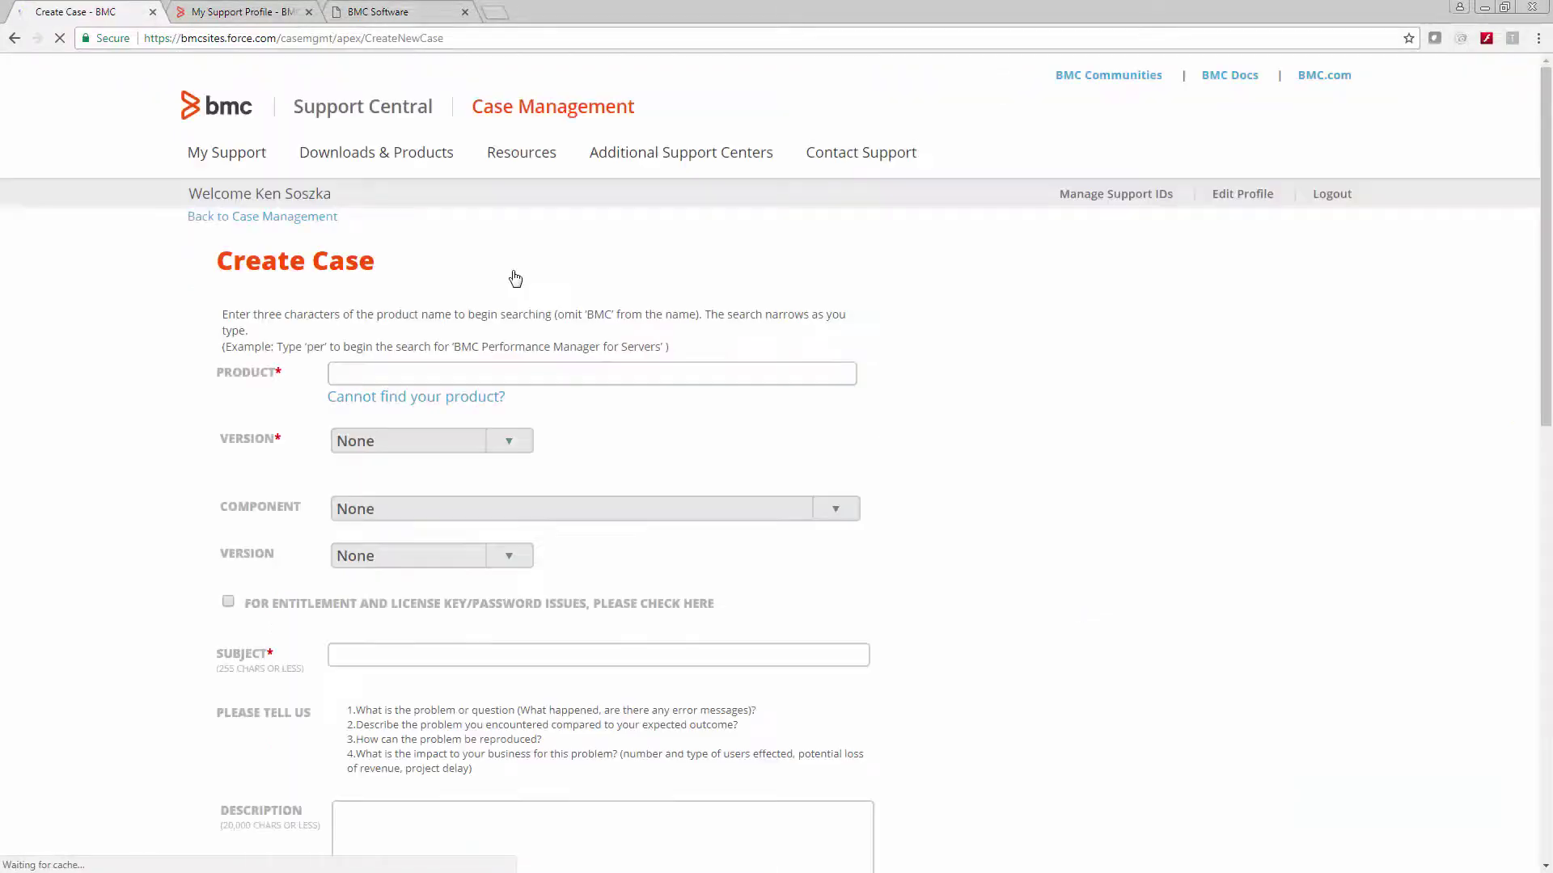
left_click(396, 372)
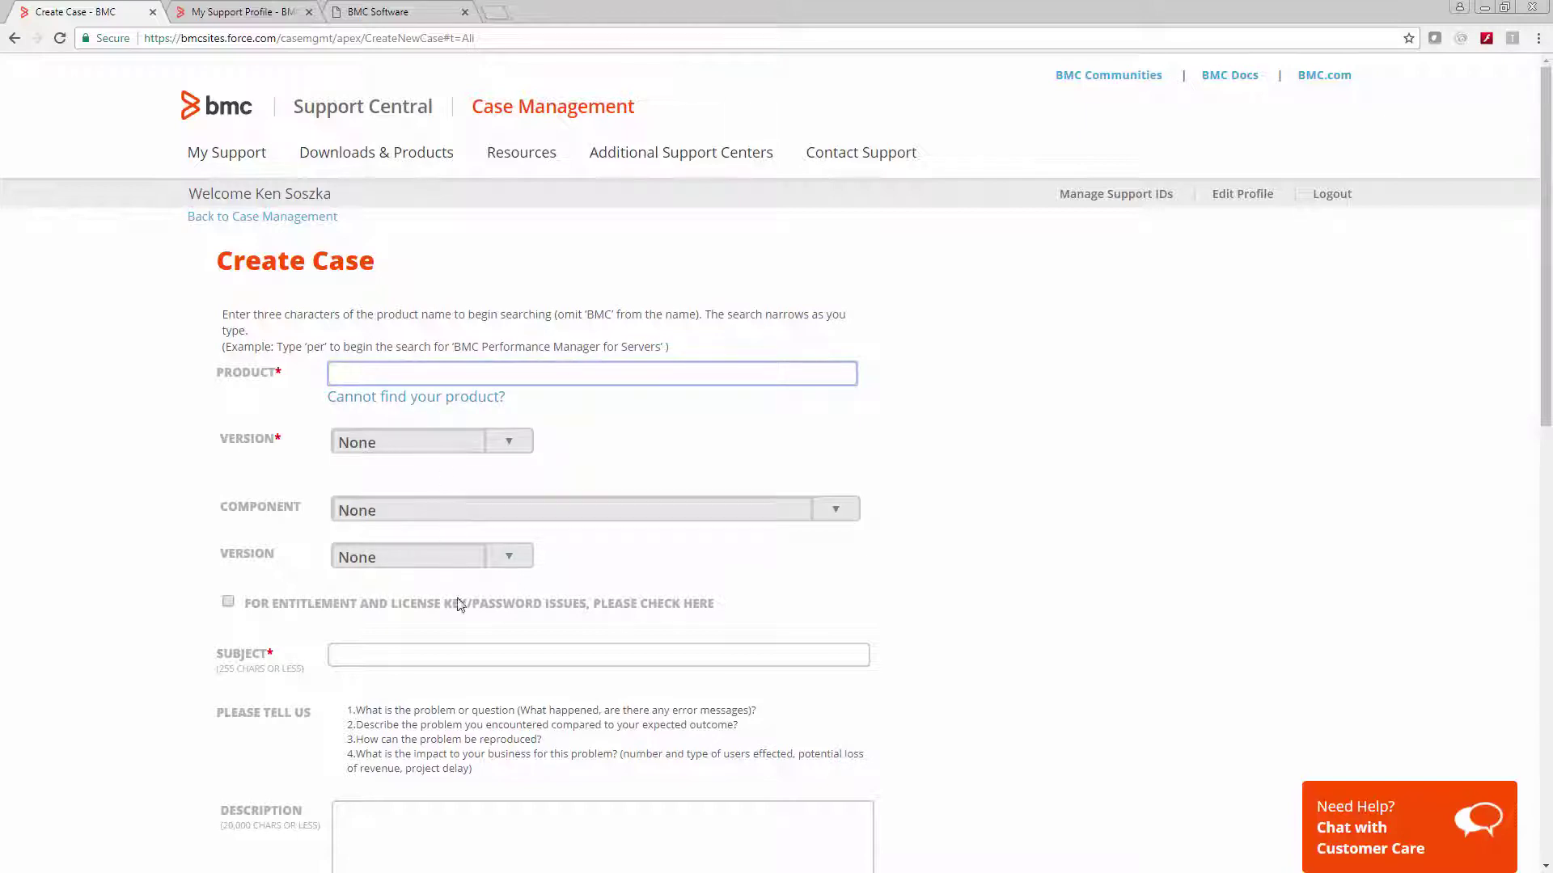
left_click(458, 653)
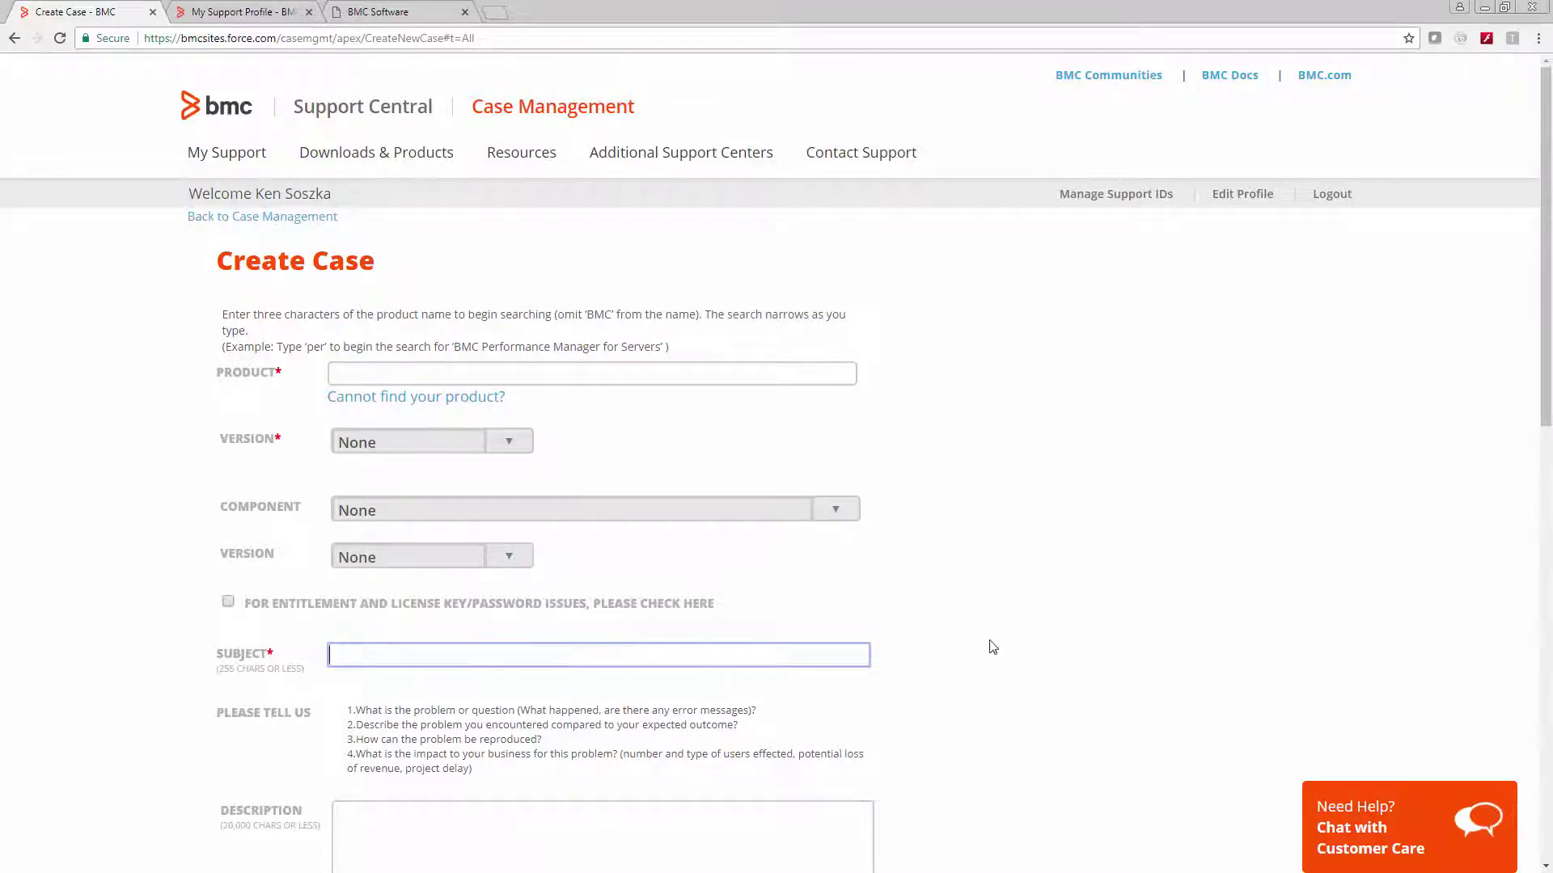
scroll(997, 640, "down", 2)
scroll(997, 640, "down", 3)
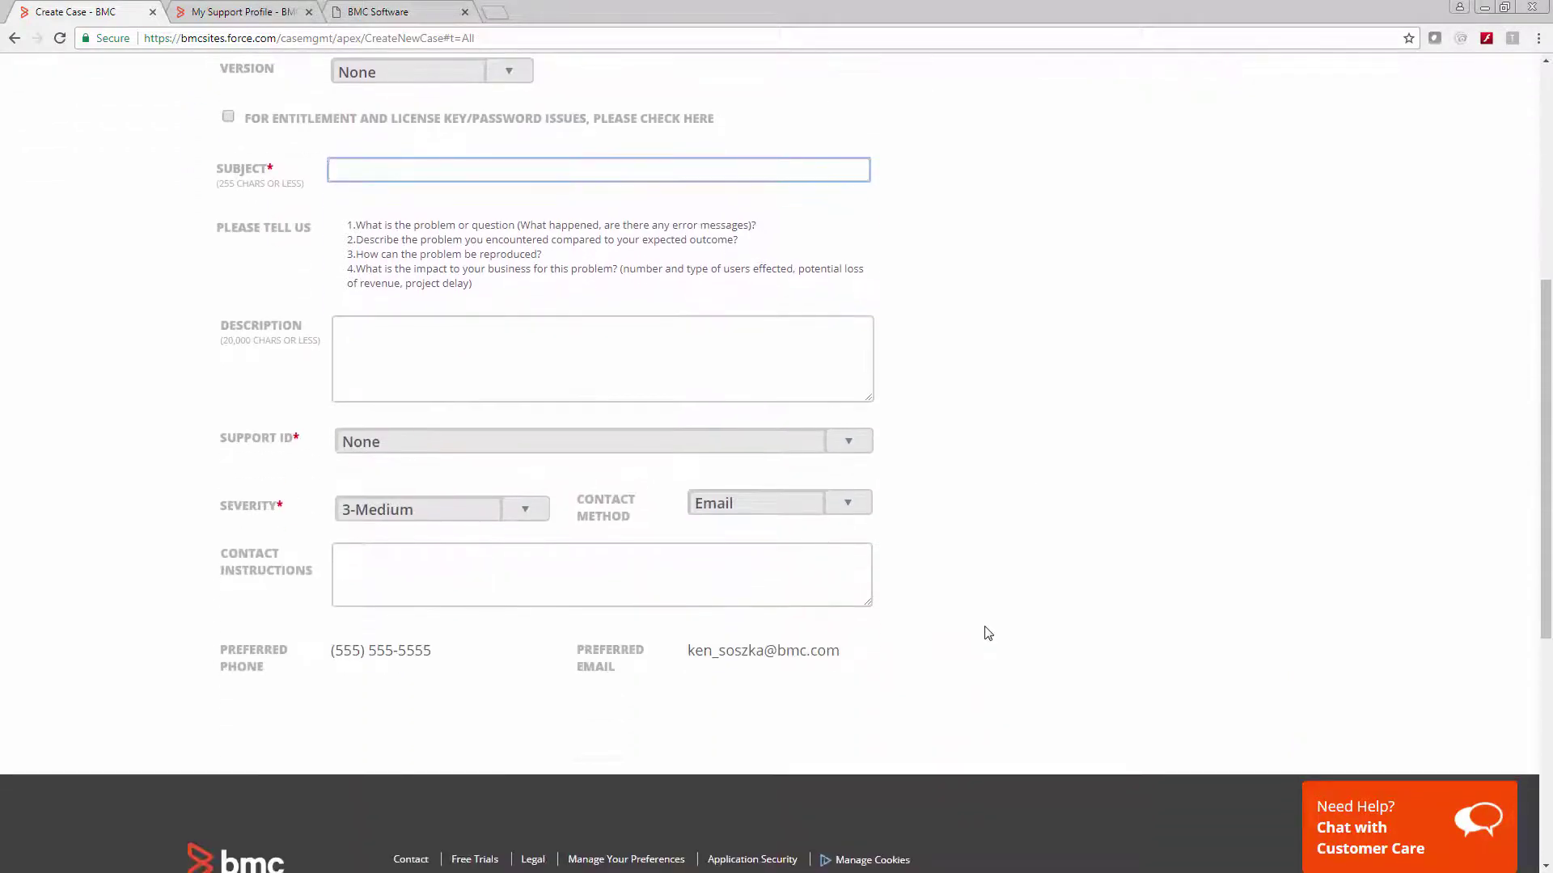
left_click(351, 327)
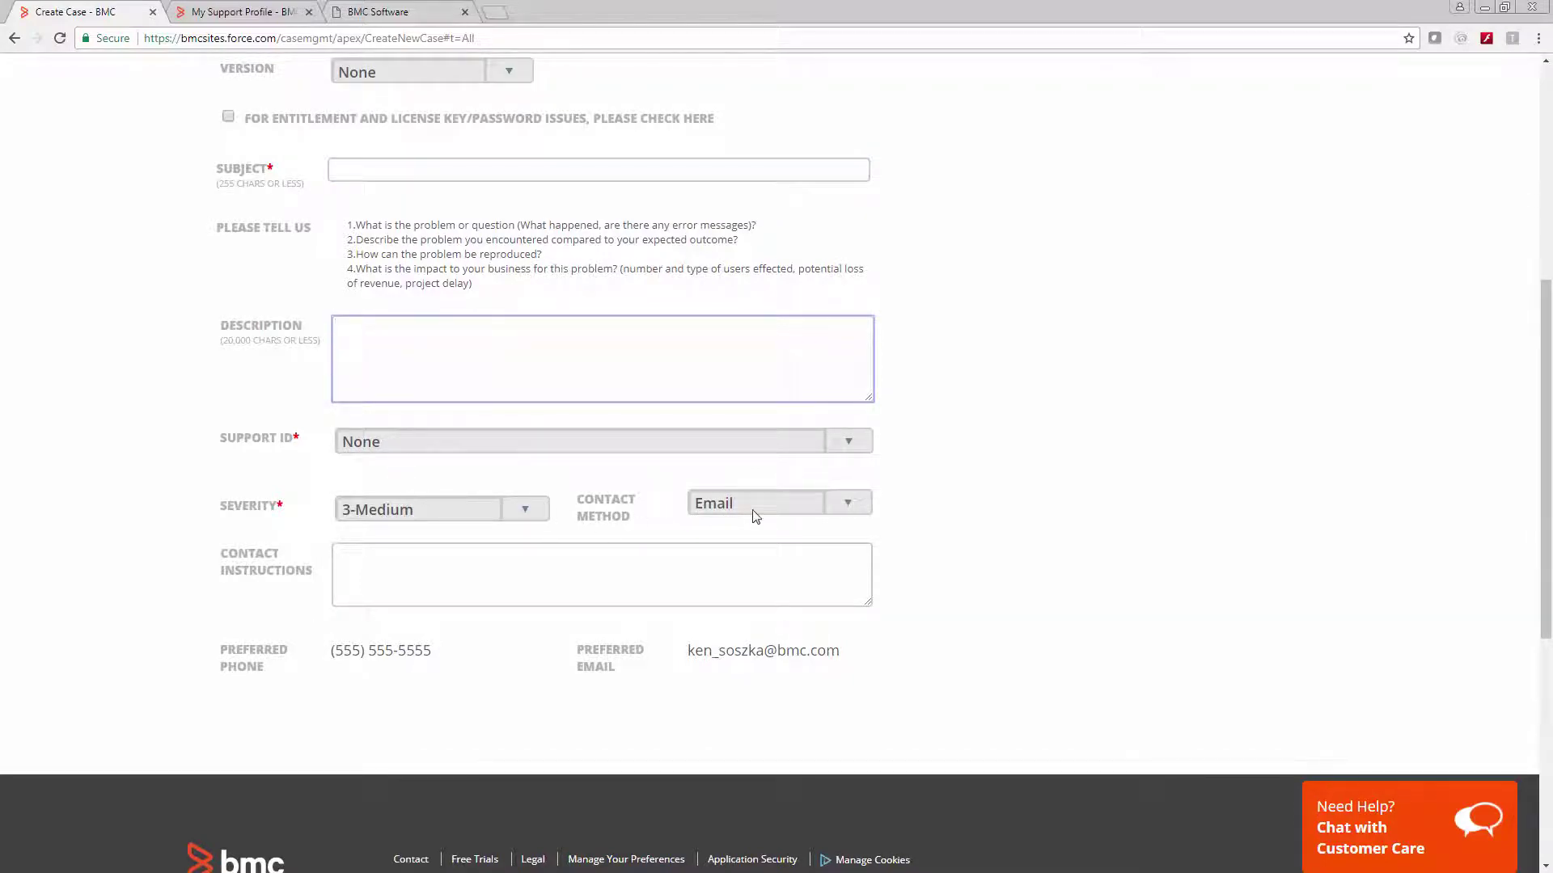
left_click(582, 593)
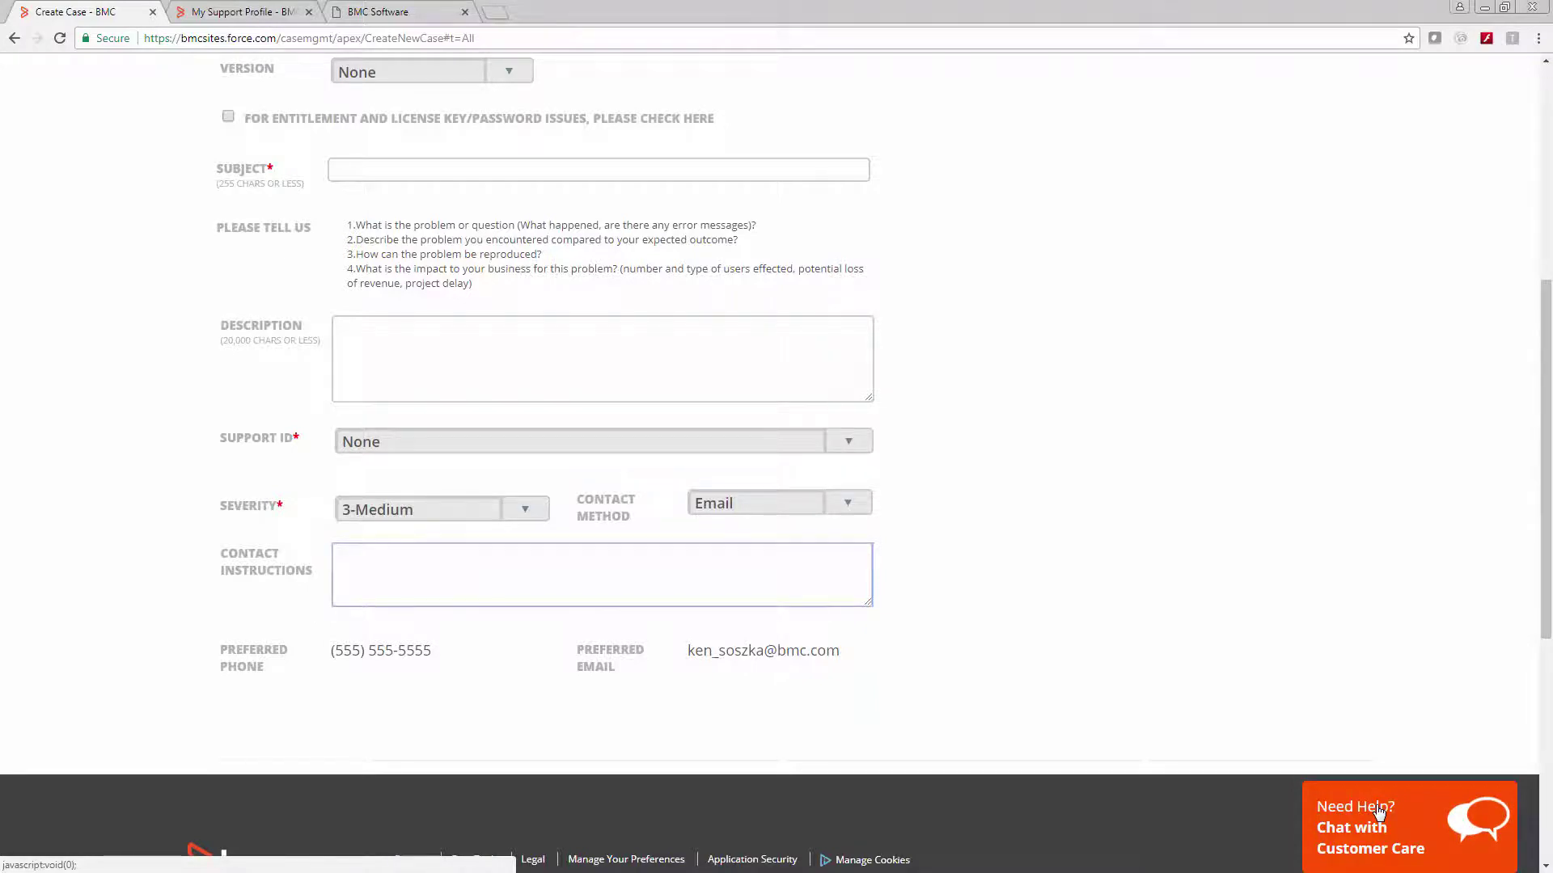
scroll(1356, 487, "up", 5)
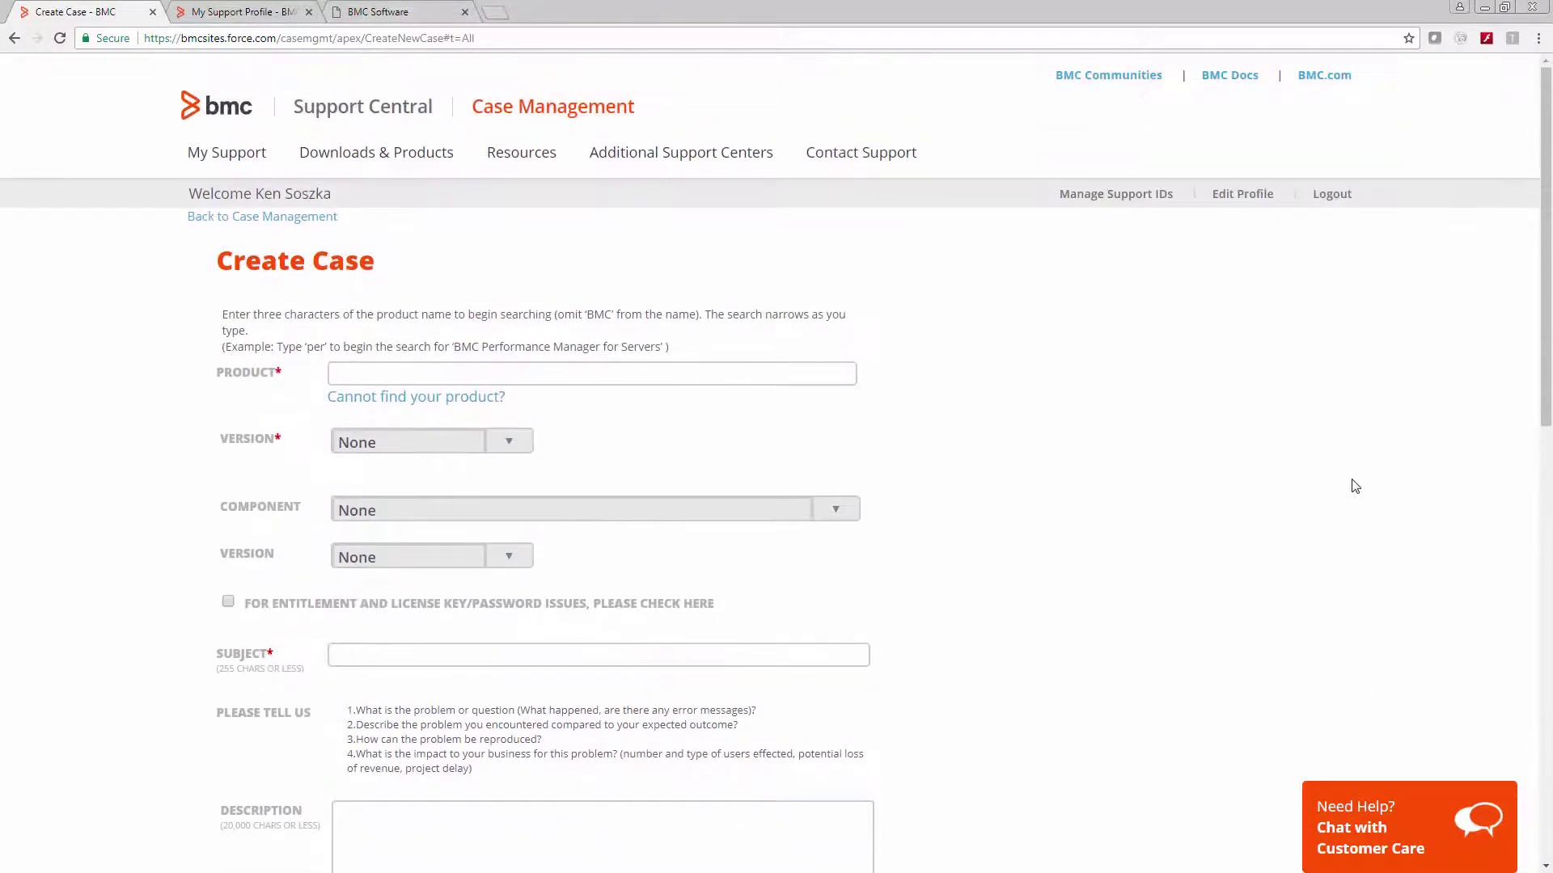